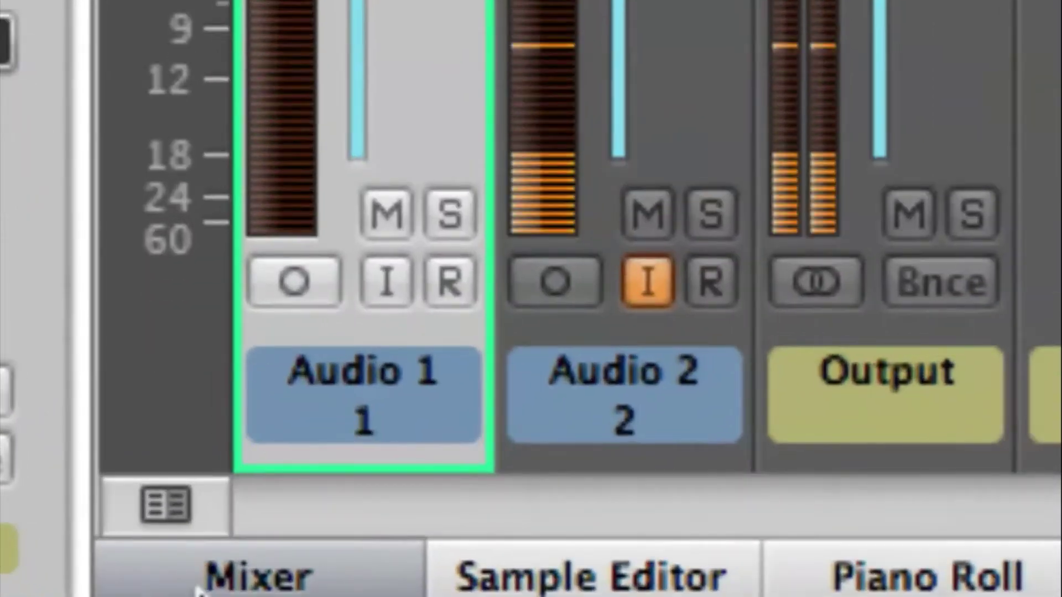
Step: Show the full mixer with Audio 1, Audio 2, Stereo Out and Master strips
{"action": "left_click", "coordinate": [177, 596]}
{"action": "left_click", "coordinate": [177, 596]}
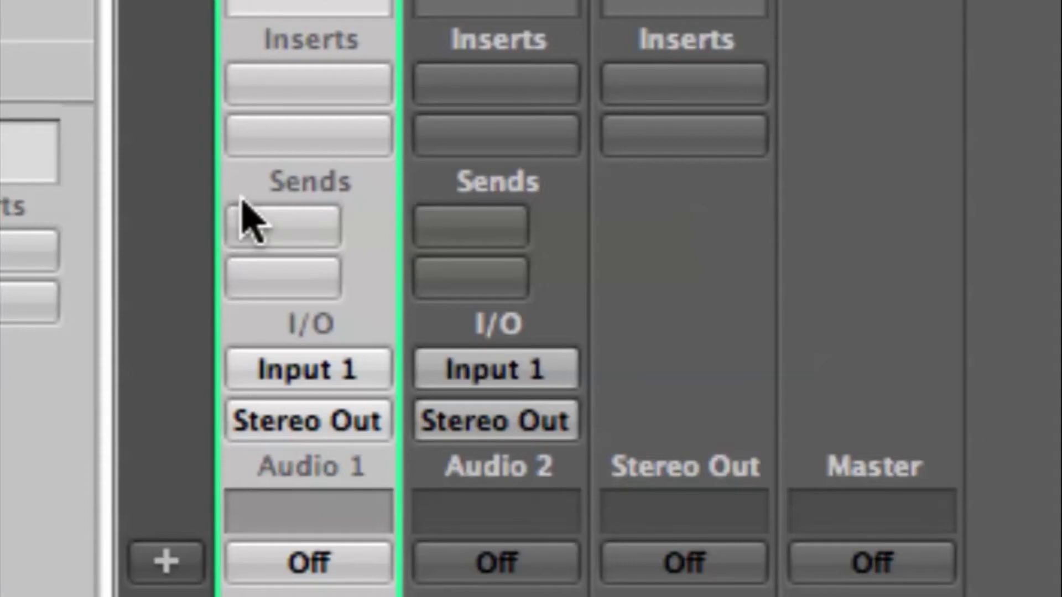
Step: Route Audio 1's first send to Bus 1, creating a new aux strip
{"action": "left_click", "coordinate": [307, 224]}
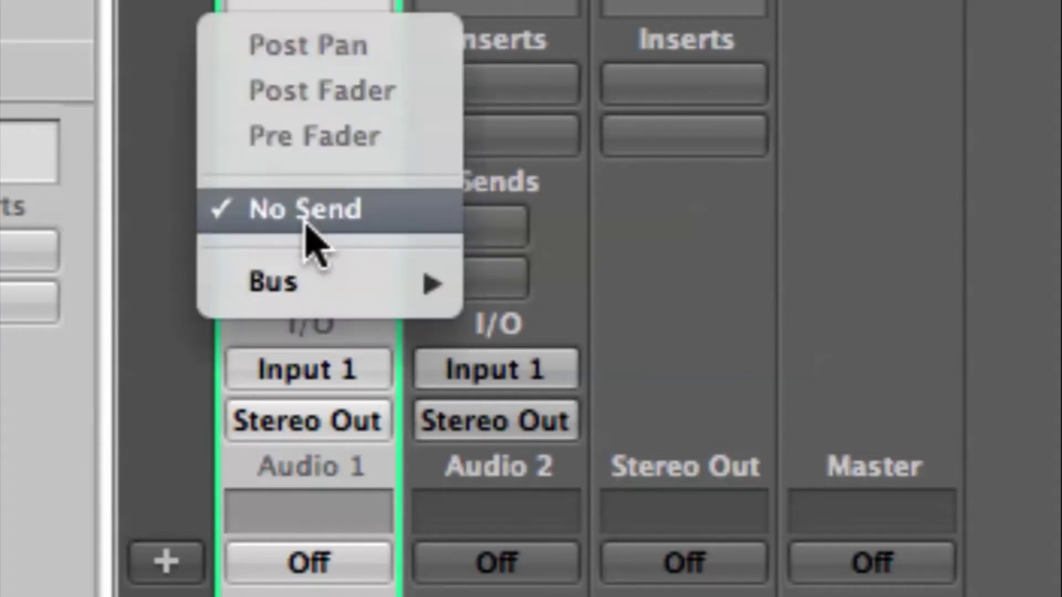
{"action": "mouse_move", "coordinate": [387, 285]}
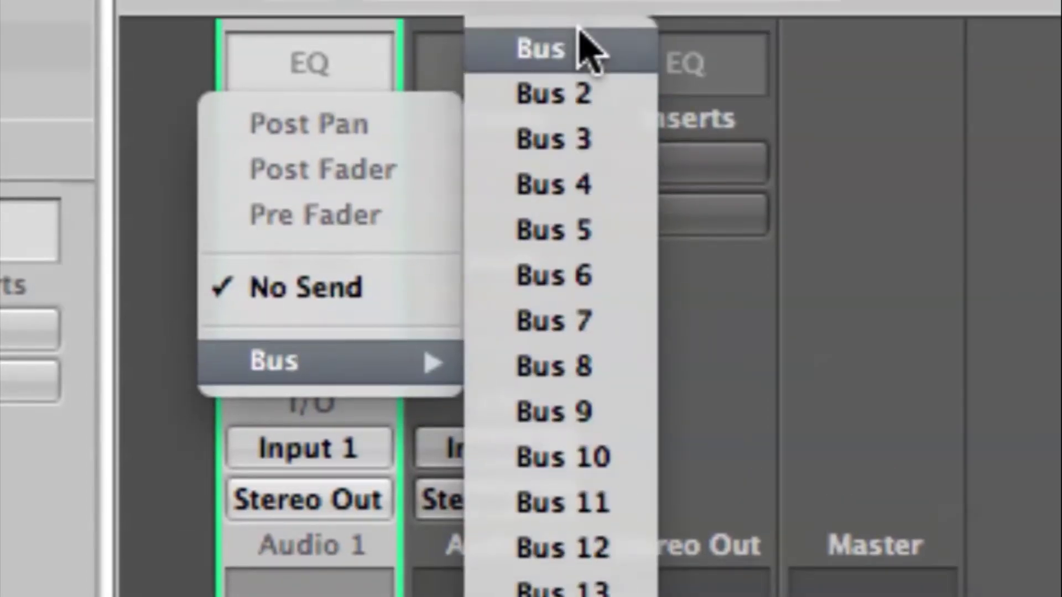
{"action": "left_click", "coordinate": [585, 49]}
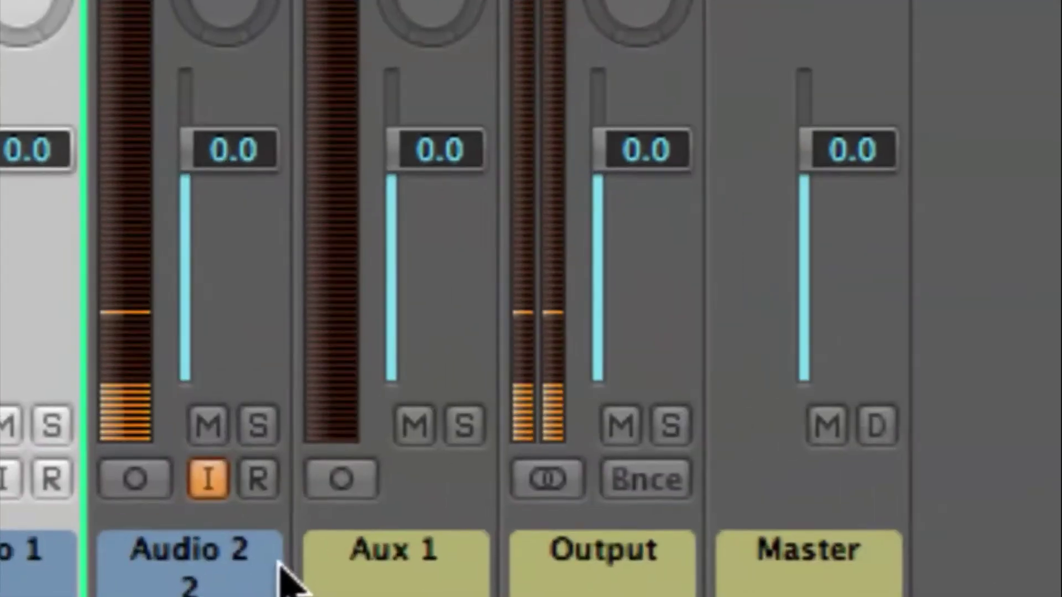
Step: Rename the new Aux 1 strip to 'LOW'
{"action": "double_click", "coordinate": [303, 565]}
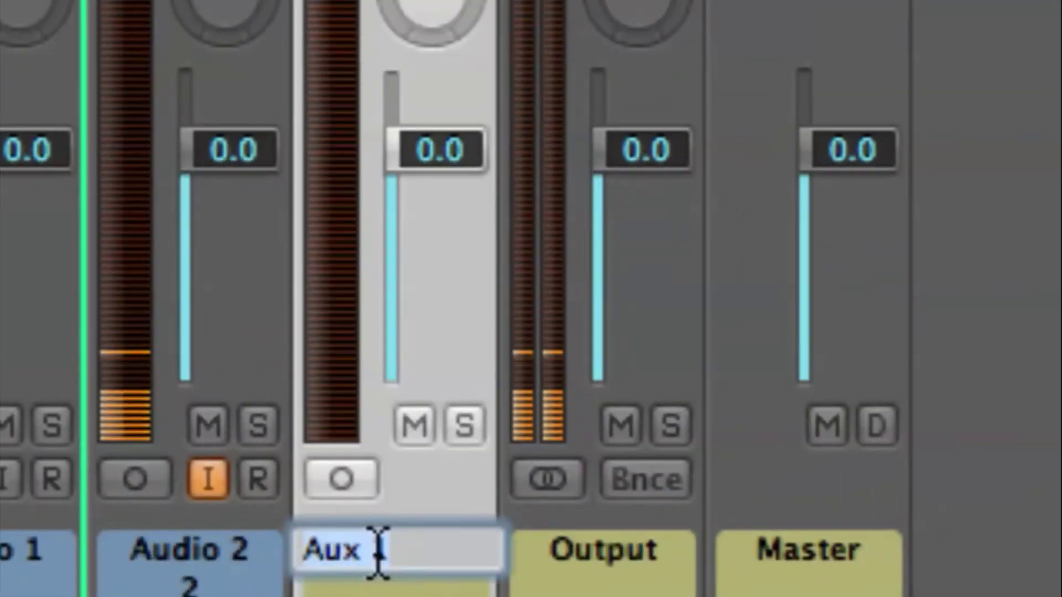
{"action": "type", "text": "LOW"}
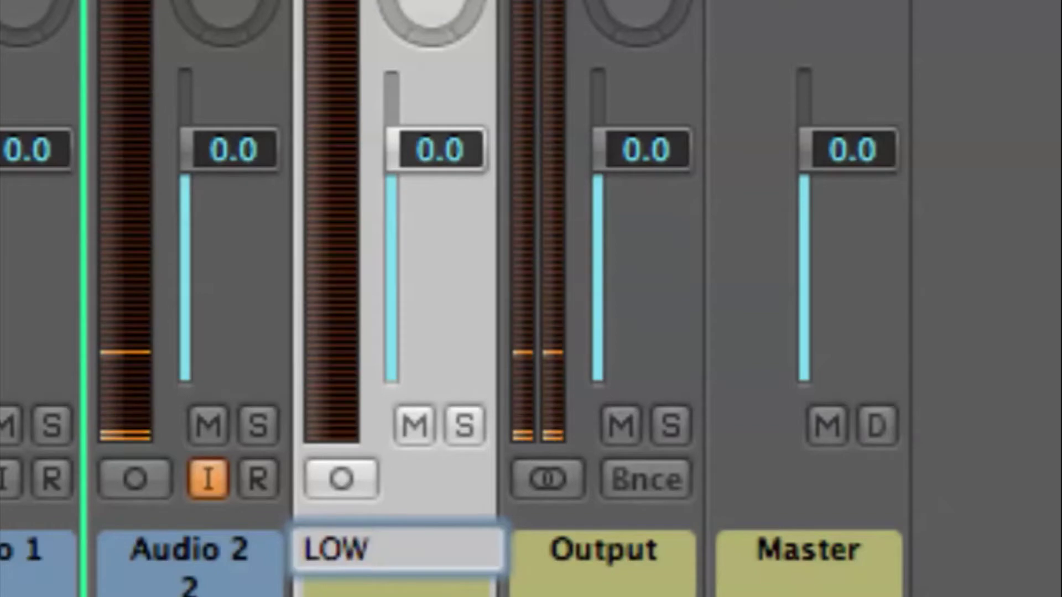
{"action": "key", "text": "Return"}
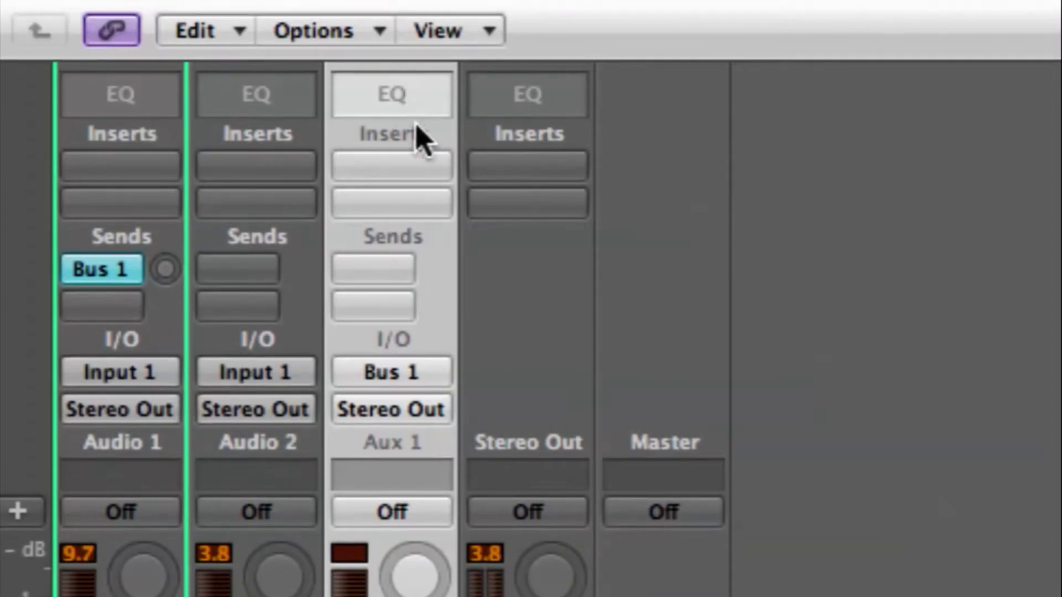
Step: Add a Channel EQ to LOW and set its high-cut slope to 24dB/Oct
{"action": "double_click", "coordinate": [394, 94]}
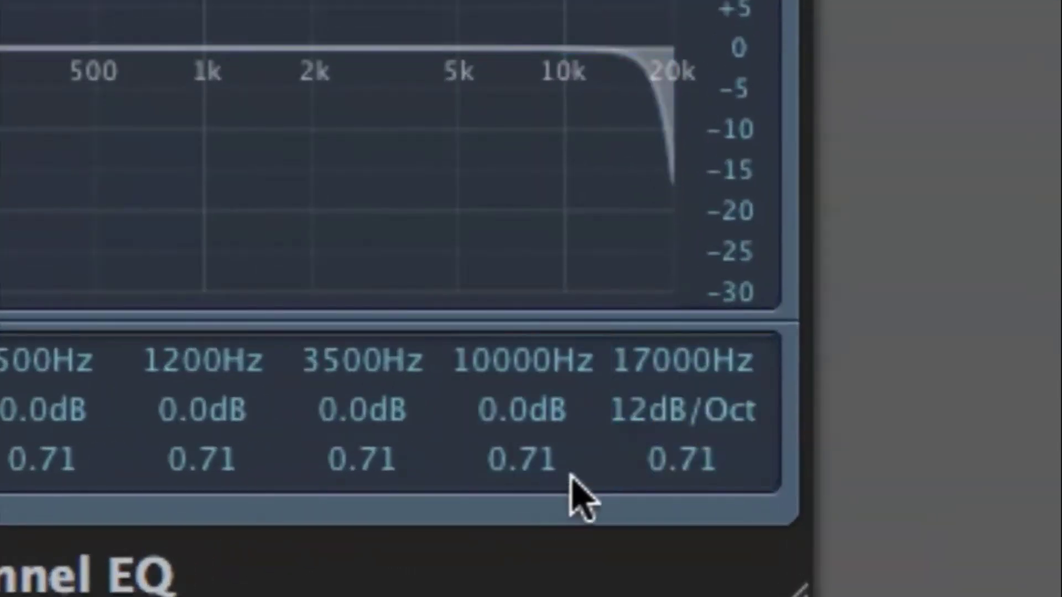
{"action": "double_click", "coordinate": [629, 417]}
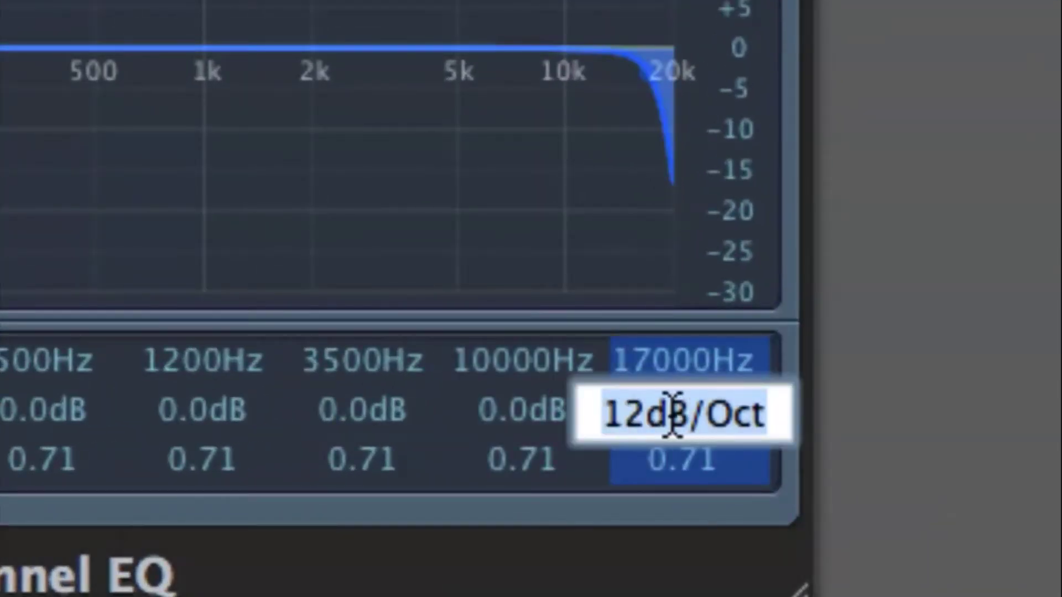
{"action": "left_click", "coordinate": [745, 475]}
{"action": "scroll", "coordinate": [722, 425], "scroll_direction": "up", "scroll_amount": 3}
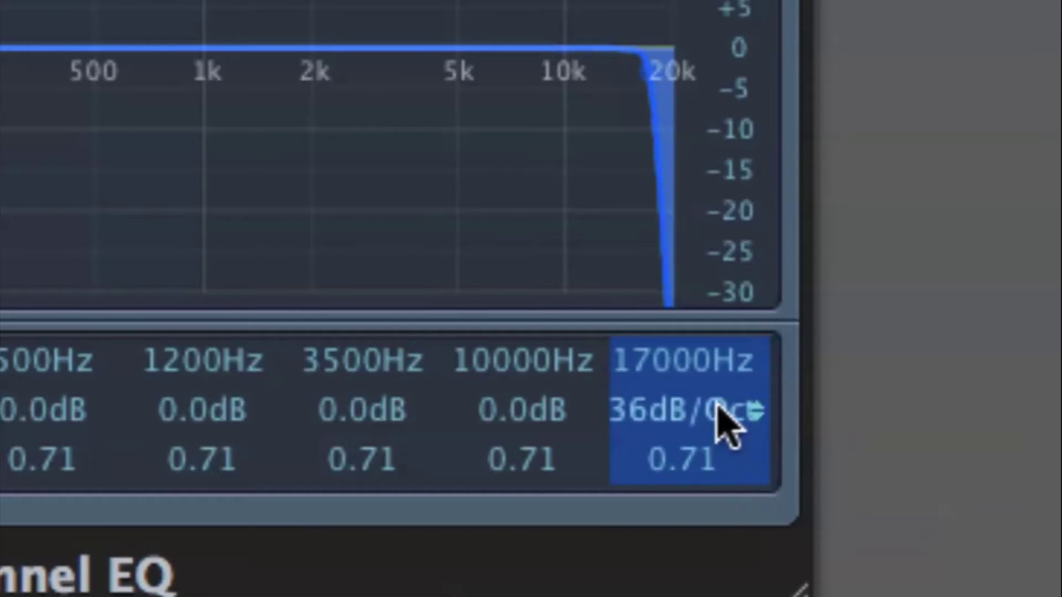
{"action": "scroll", "coordinate": [724, 429], "scroll_direction": "down", "scroll_amount": 1}
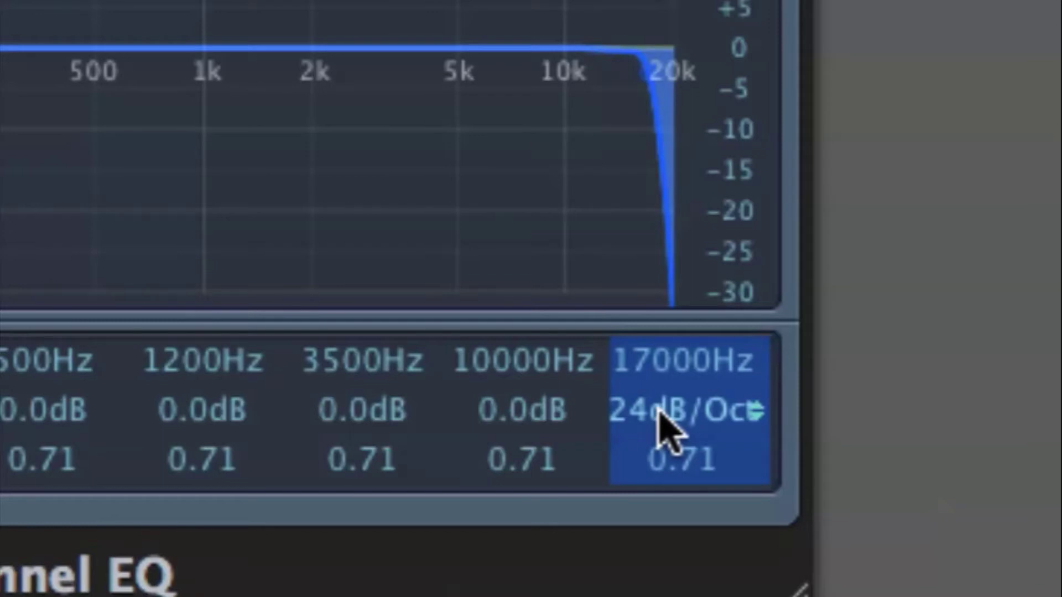
{"action": "scroll", "coordinate": [664, 430], "scroll_direction": "up", "scroll_amount": 2}
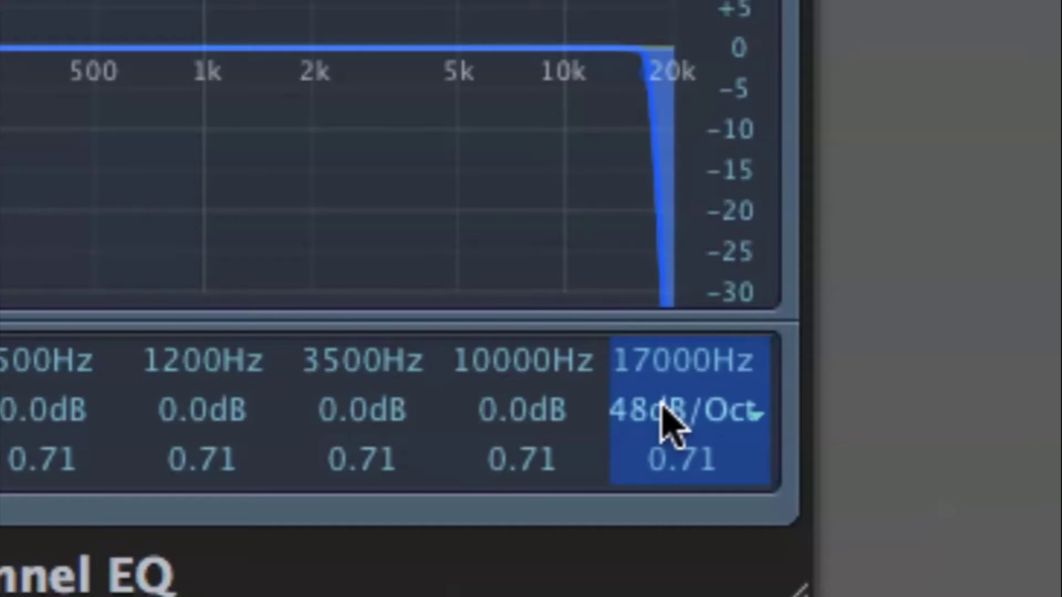
{"action": "scroll", "coordinate": [668, 427], "scroll_direction": "down", "scroll_amount": 2}
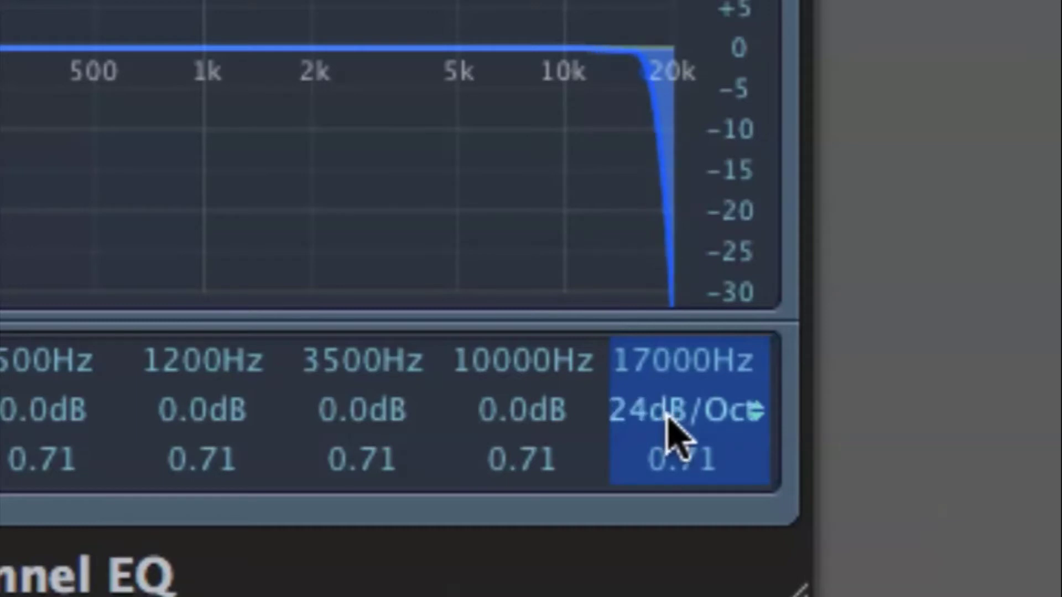
Step: Set the LOW EQ's high-cut frequency to 150Hz and close the EQ window
{"action": "double_click", "coordinate": [658, 362]}
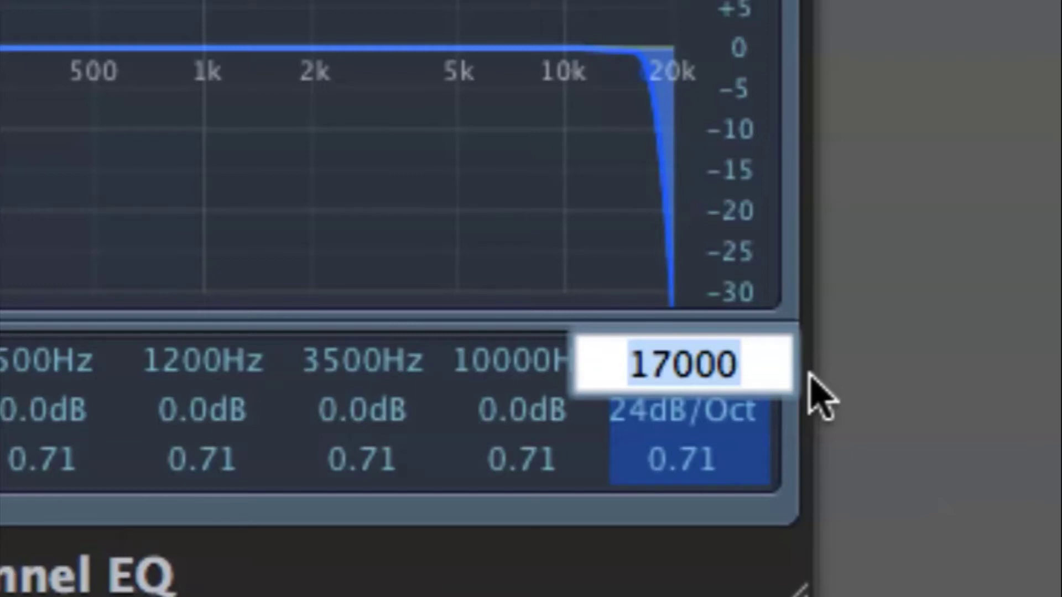
{"action": "type", "text": "150"}
{"action": "key", "text": "Return"}
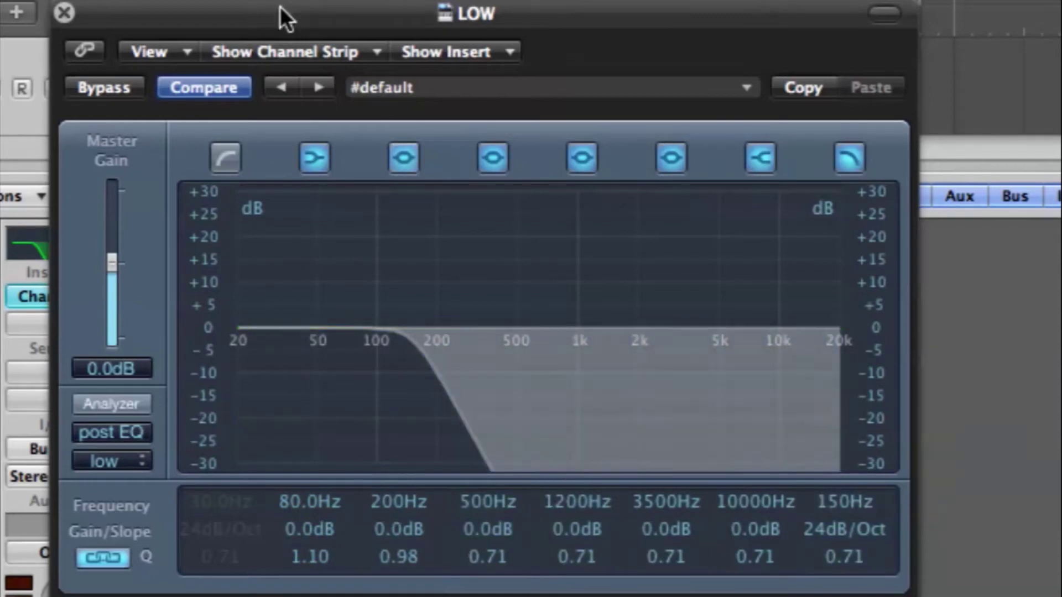
{"action": "left_click_drag", "start_coordinate": [280, 7], "coordinate": [387, 6]}
{"action": "left_click_drag", "start_coordinate": [184, 16], "coordinate": [464, 3]}
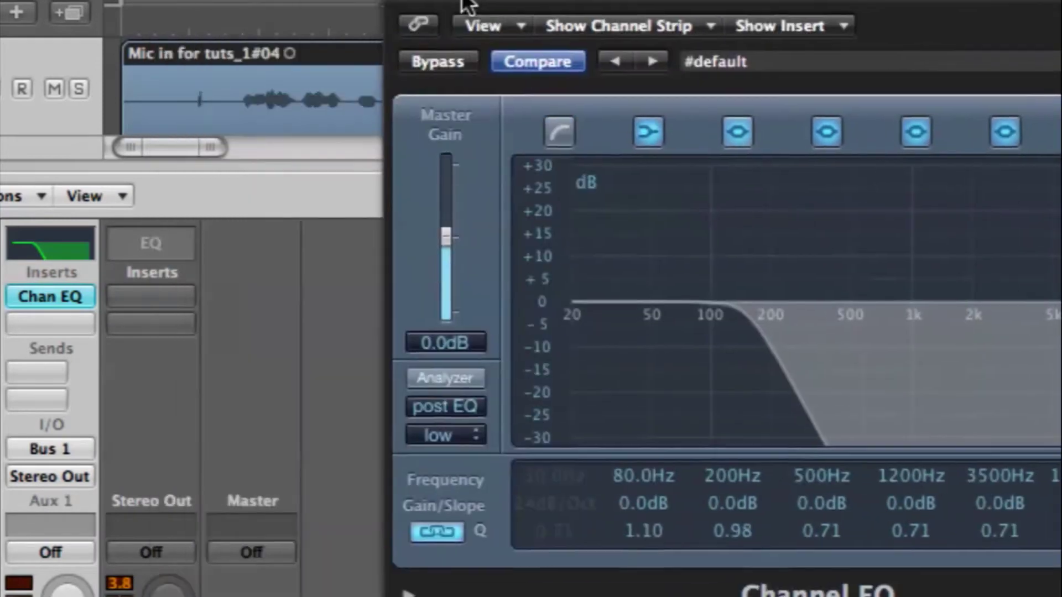
{"action": "left_click", "coordinate": [397, 4]}
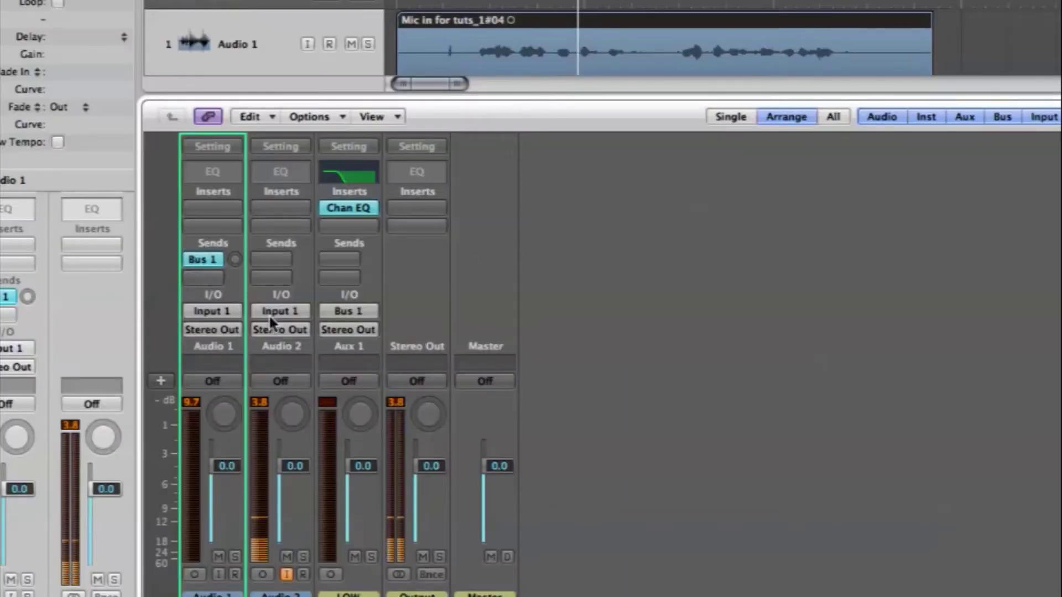
Step: Route Audio 1's second send to Bus 2, creating a second aux strip
{"action": "left_click", "coordinate": [203, 399]}
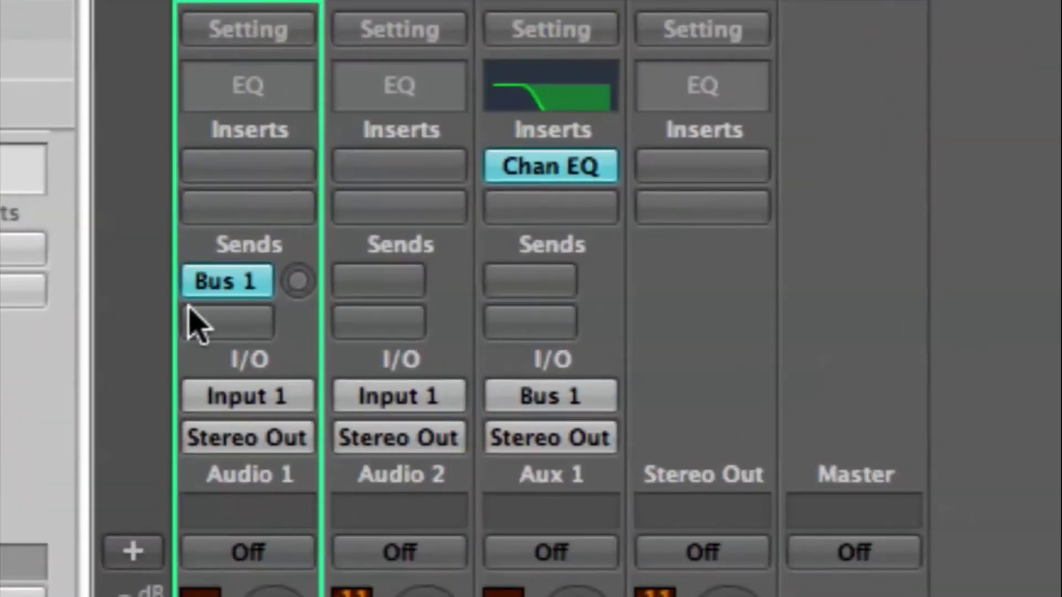
{"action": "left_click", "coordinate": [199, 276]}
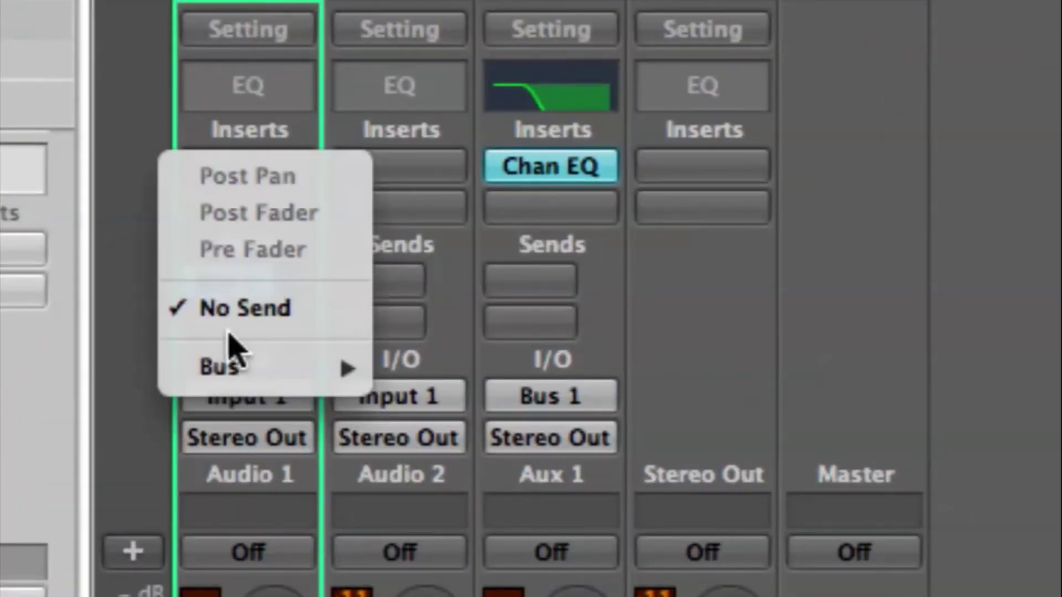
{"action": "mouse_move", "coordinate": [236, 379]}
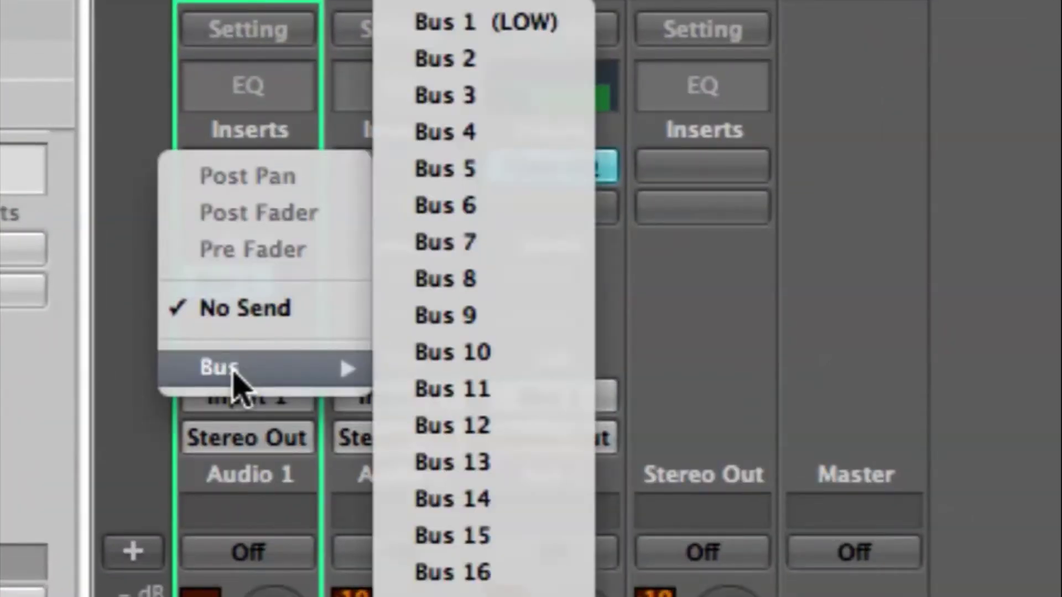
{"action": "left_click", "coordinate": [469, 37]}
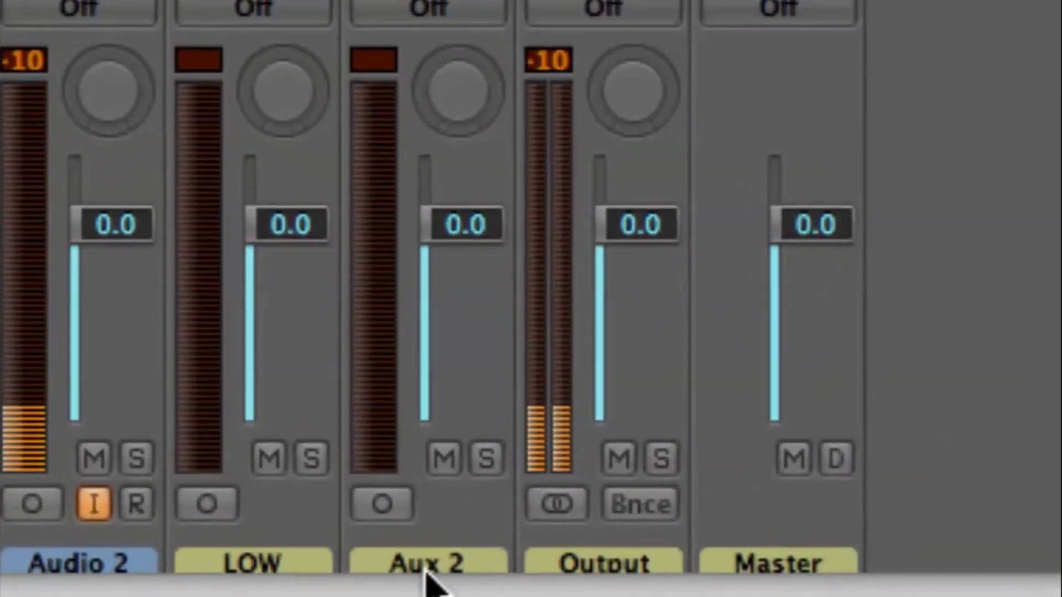
Step: Rename the Aux 2 strip to 'MID' and add a Channel EQ to it
{"action": "double_click", "coordinate": [432, 559]}
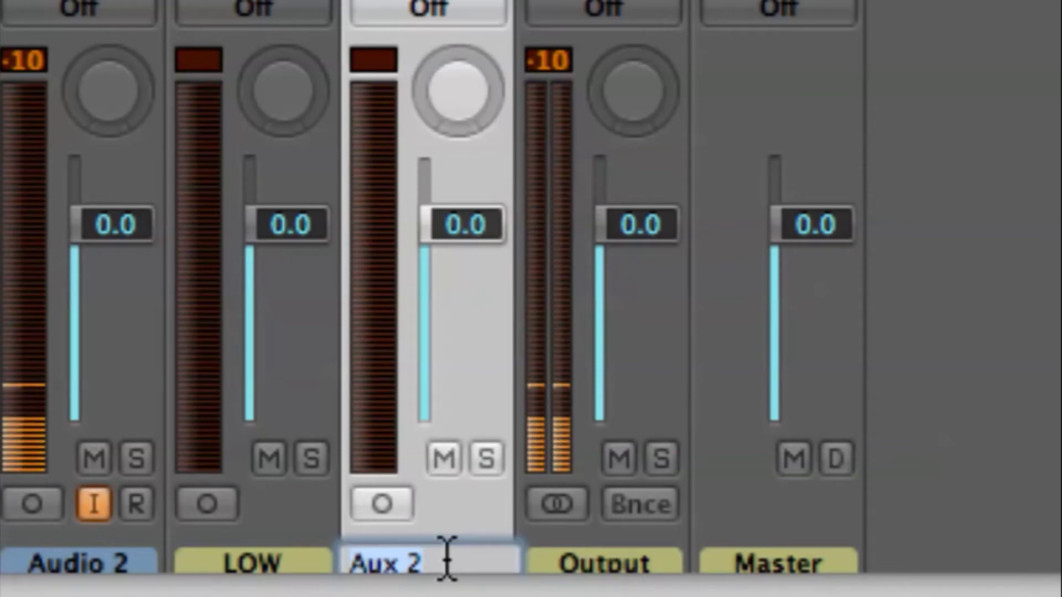
{"action": "type", "text": "MID"}
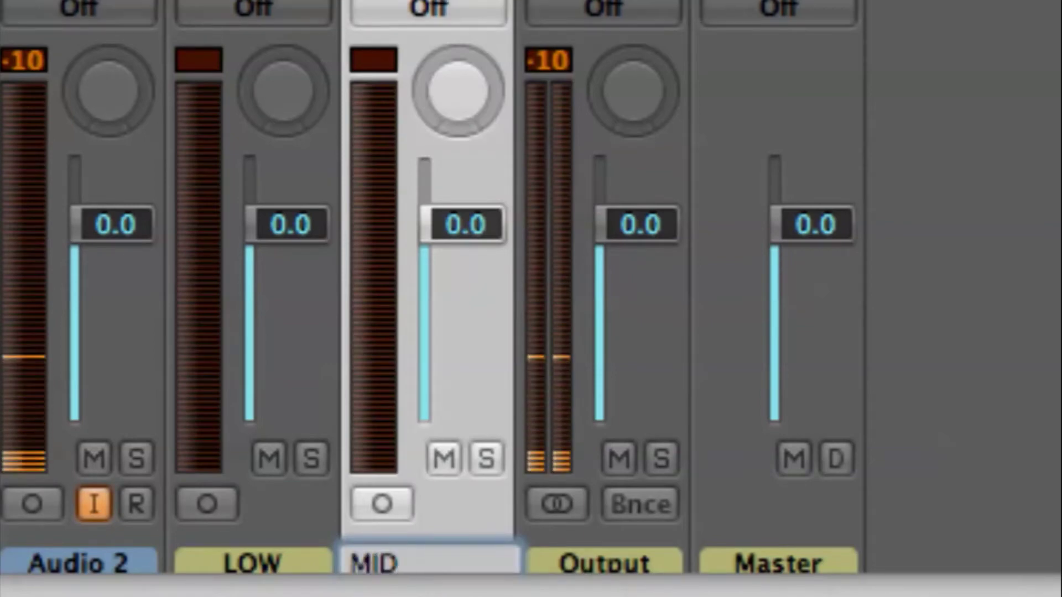
{"action": "key", "text": "Return"}
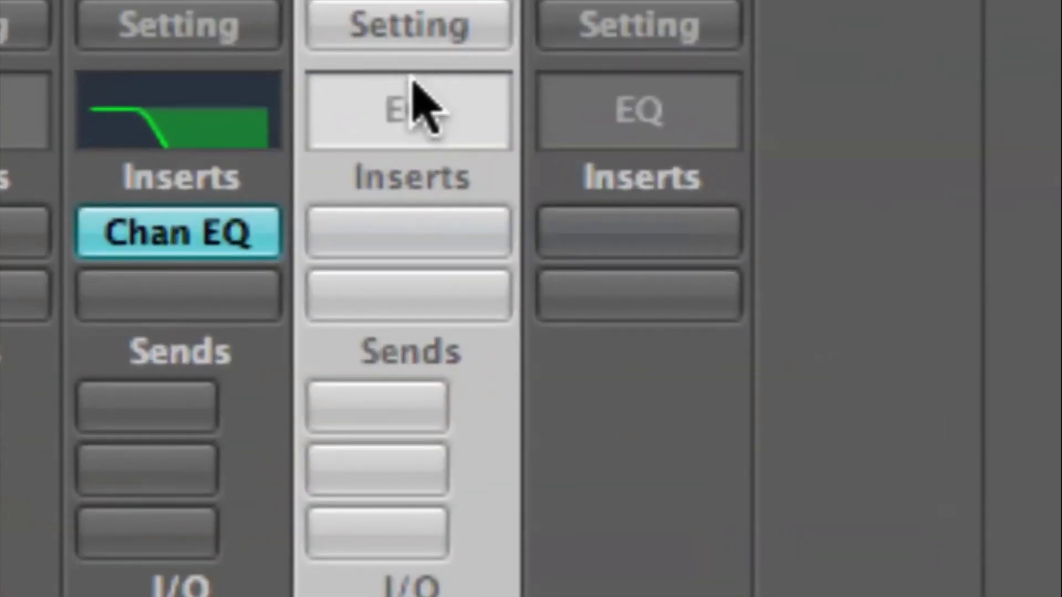
{"action": "double_click", "coordinate": [439, 164]}
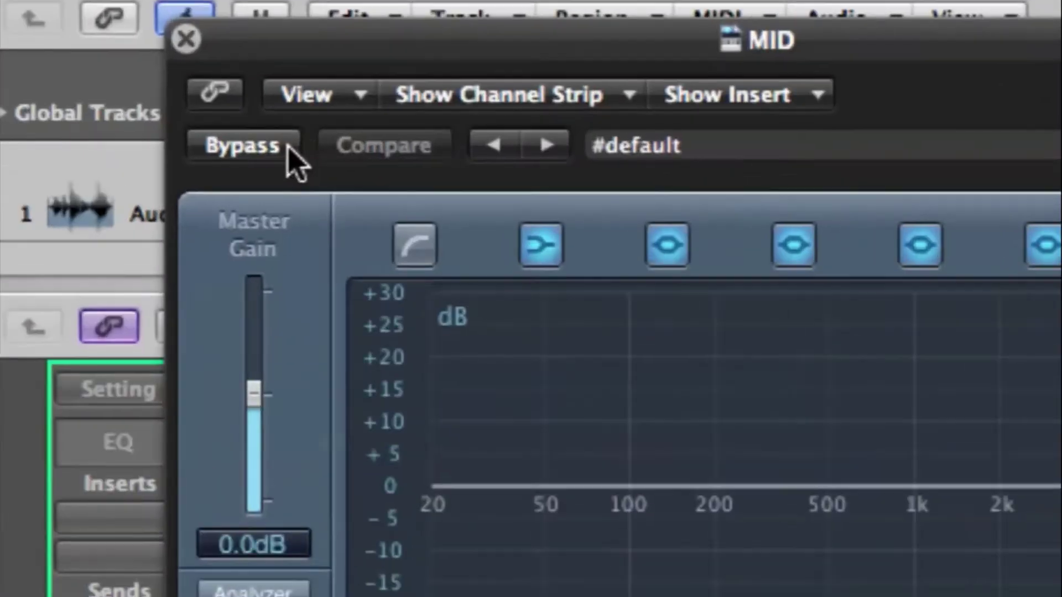
Step: Enable the MID EQ's low-cut and high-cut bands, with the low cut at 150Hz
{"action": "left_click", "coordinate": [423, 251]}
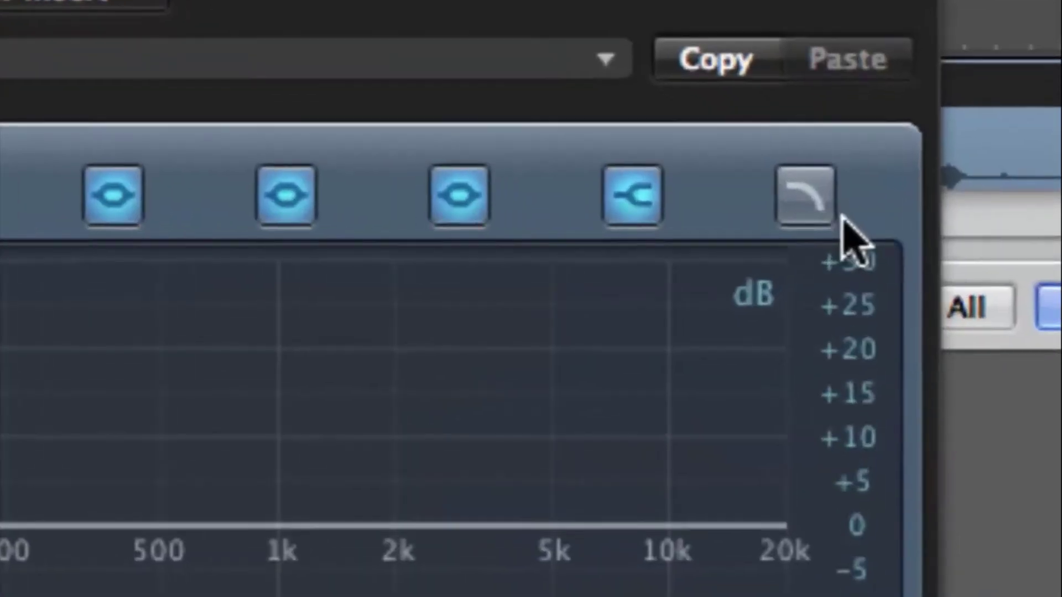
{"action": "left_click", "coordinate": [877, 230]}
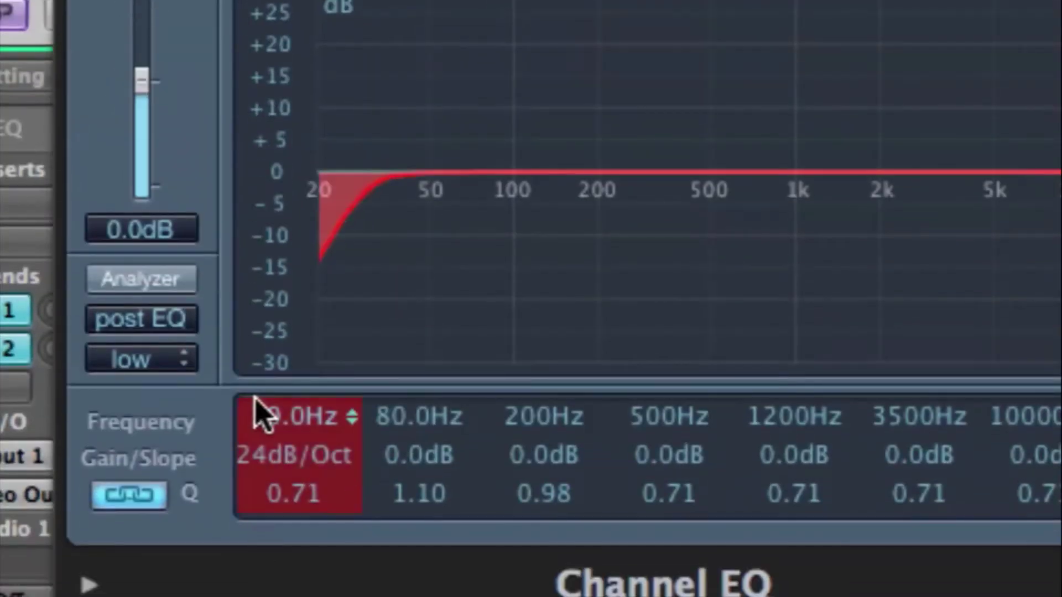
{"action": "double_click", "coordinate": [269, 415]}
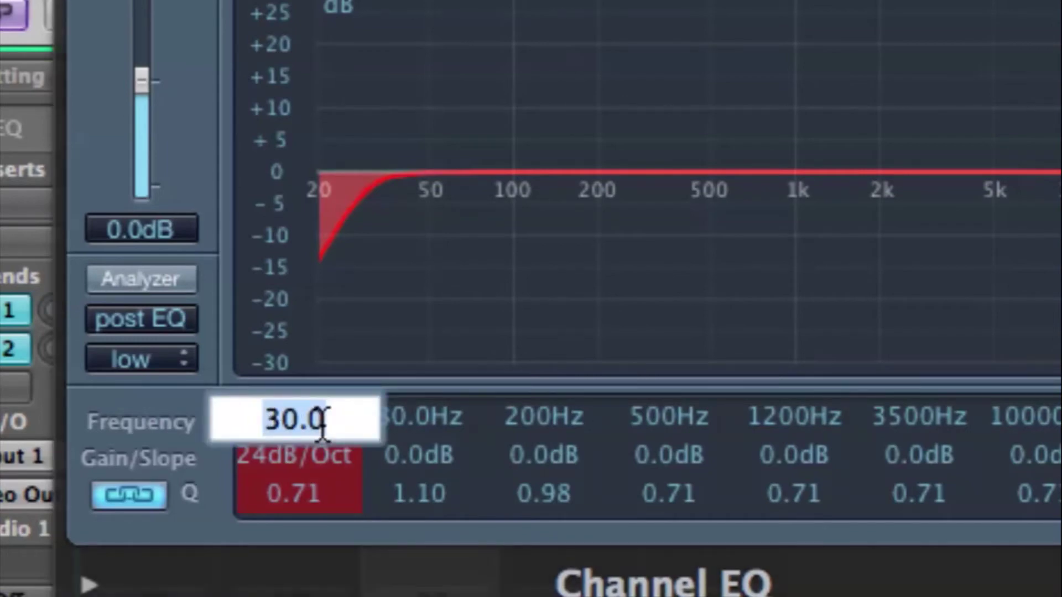
{"action": "type", "text": "150"}
{"action": "key", "text": "Return"}
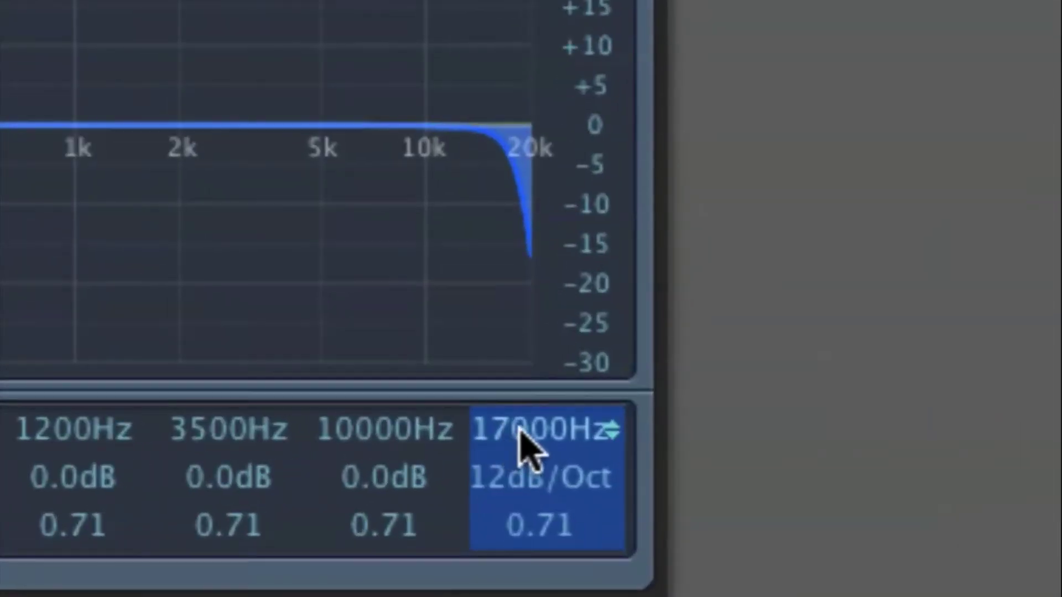
Step: Set the MID high cut to 2000Hz with a 24dB/Oct slope
{"action": "double_click", "coordinate": [517, 434]}
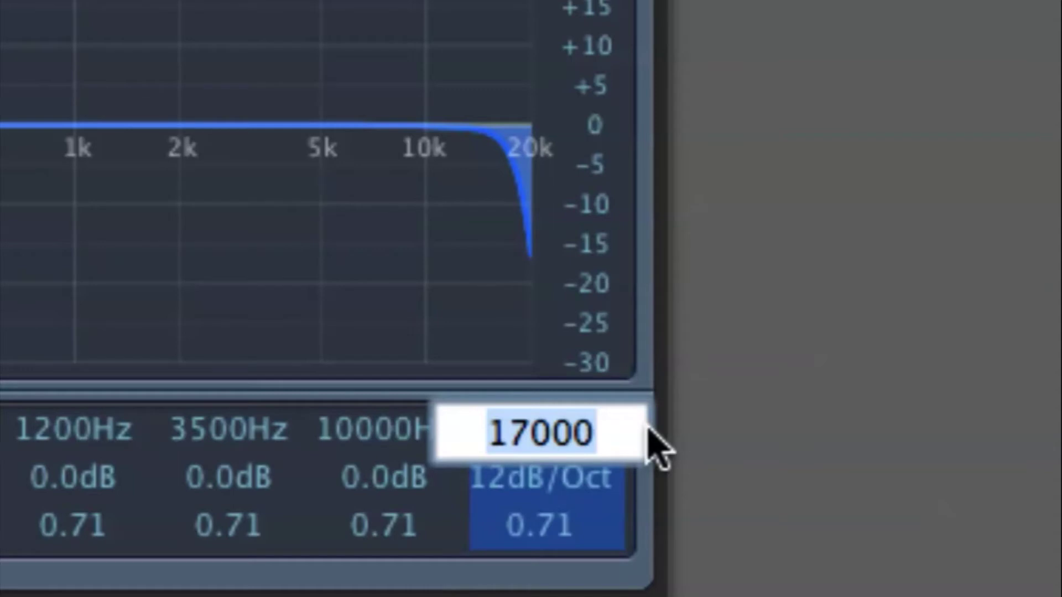
{"action": "type", "text": "2"}
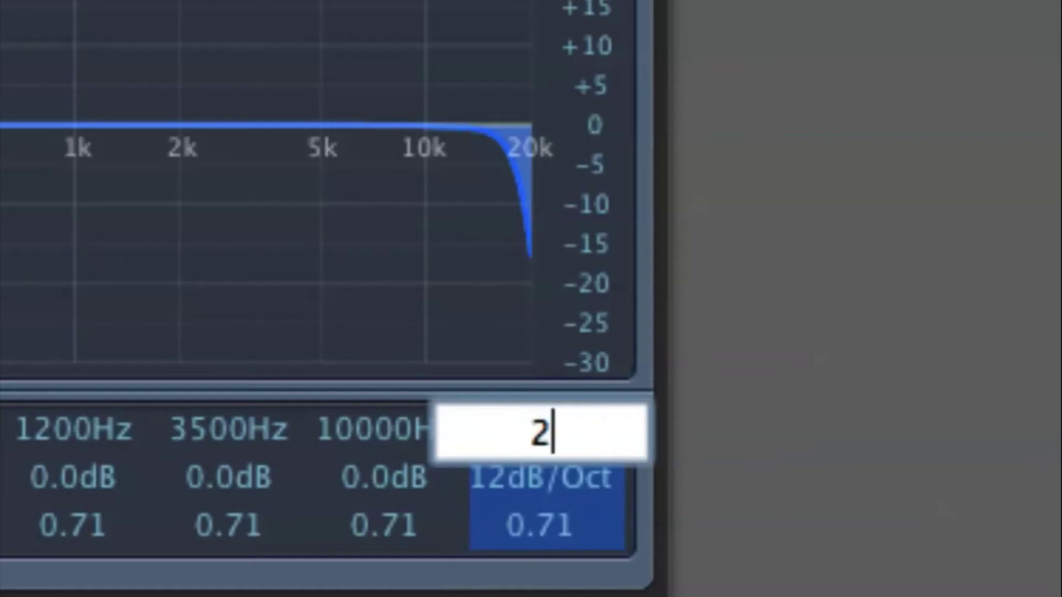
{"action": "type", "text": "000"}
{"action": "key", "text": "Return"}
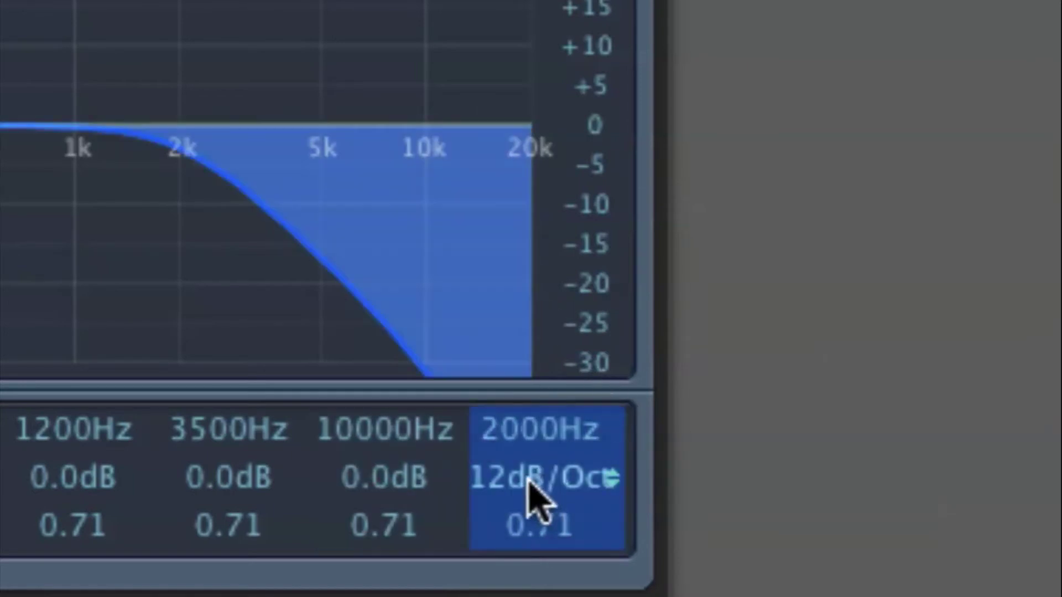
{"action": "scroll", "coordinate": [531, 492], "scroll_direction": "up", "scroll_amount": 1}
{"action": "scroll", "coordinate": [530, 481], "scroll_direction": "up", "scroll_amount": 1}
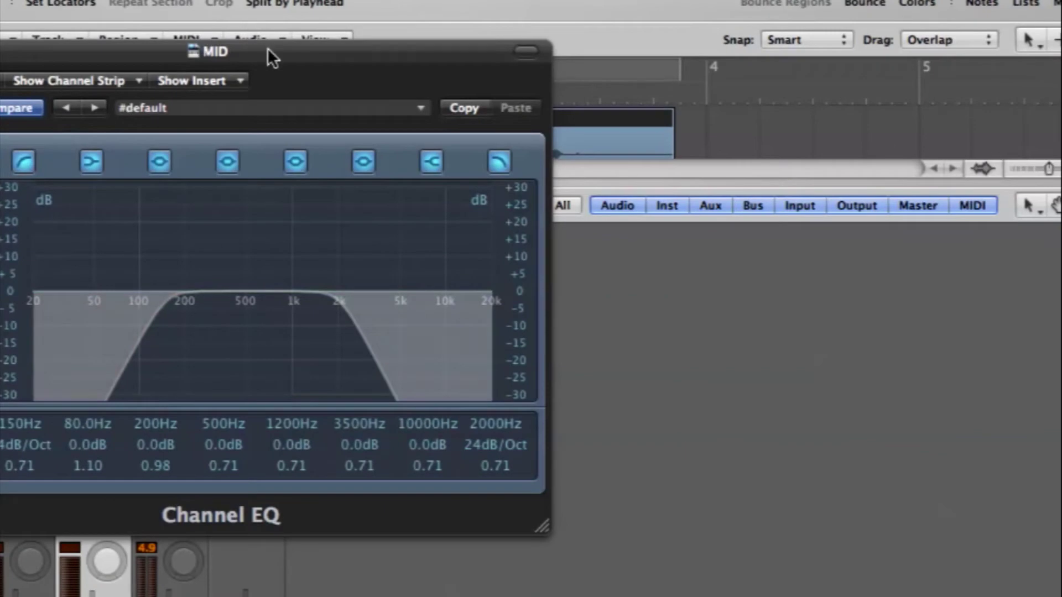
{"action": "left_click_drag", "start_coordinate": [267, 47], "coordinate": [400, 130]}
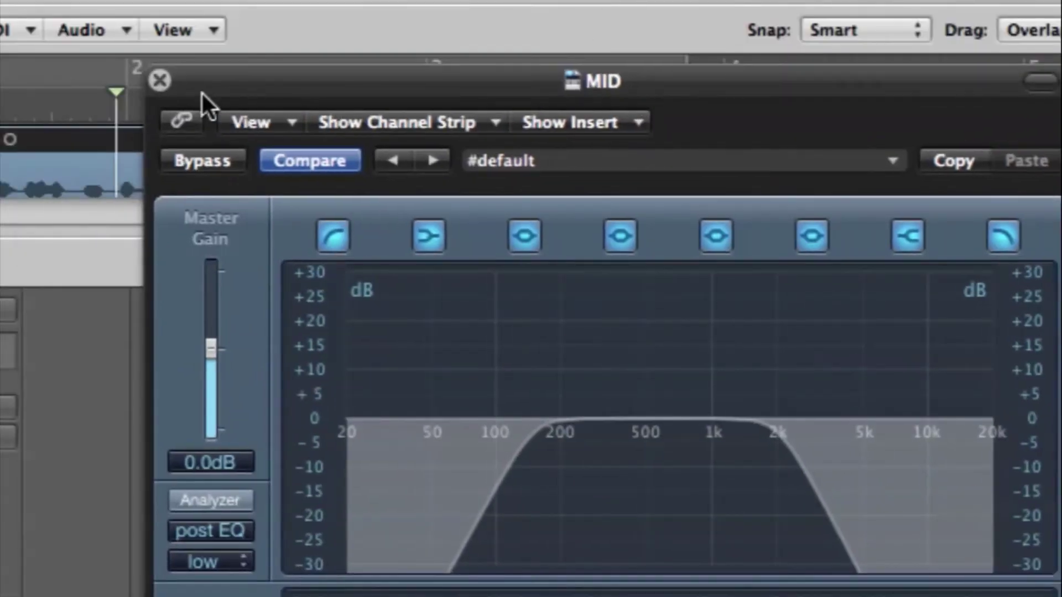
Step: Close the MID EQ window and route Audio 1's empty send to Bus 3
{"action": "left_click", "coordinate": [41, 108]}
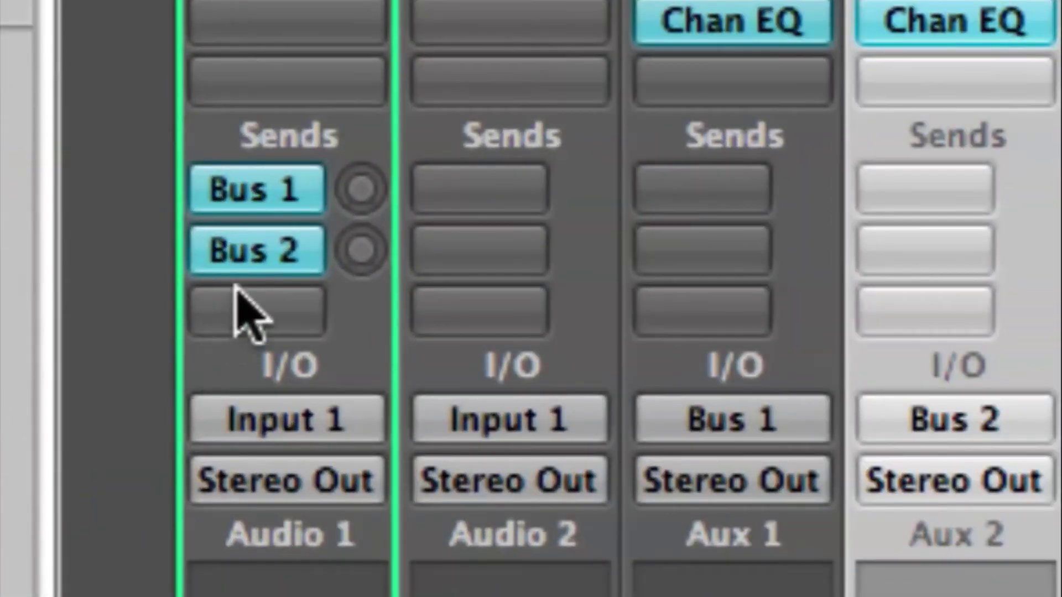
{"action": "left_click", "coordinate": [270, 320]}
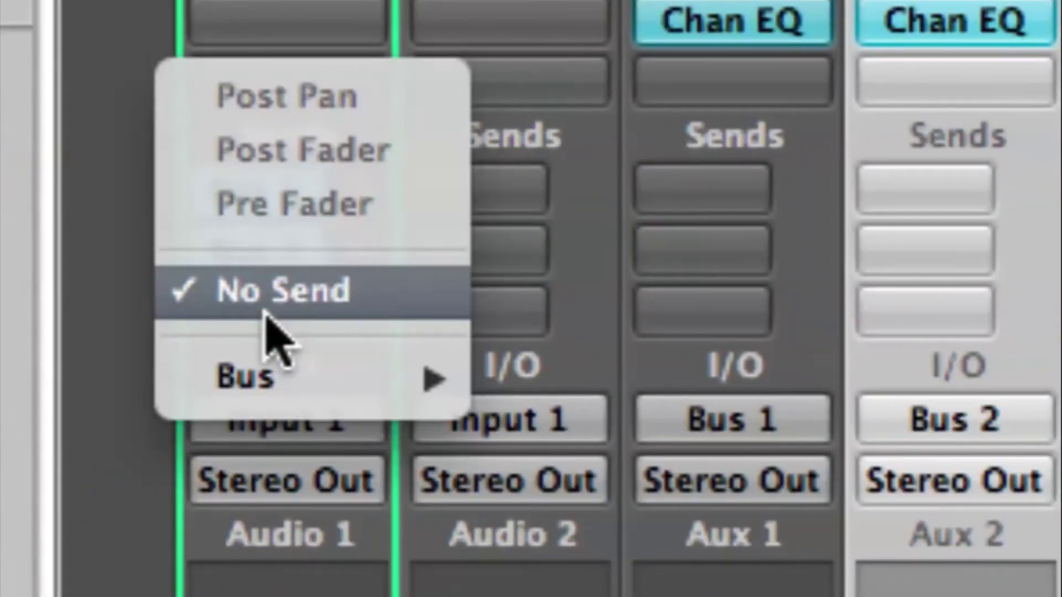
{"action": "mouse_move", "coordinate": [387, 376]}
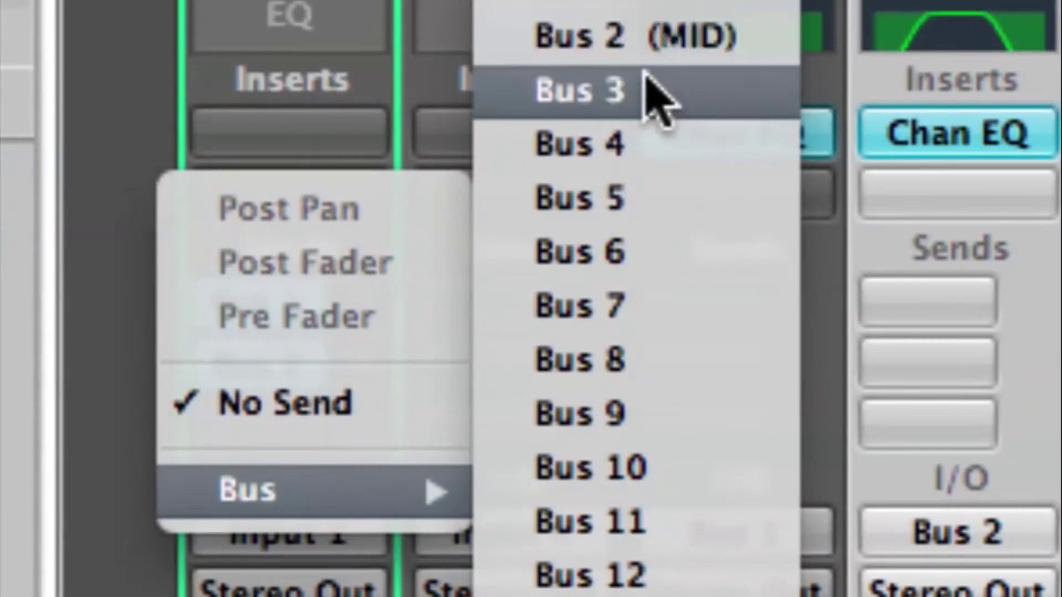
{"action": "left_click", "coordinate": [654, 99]}
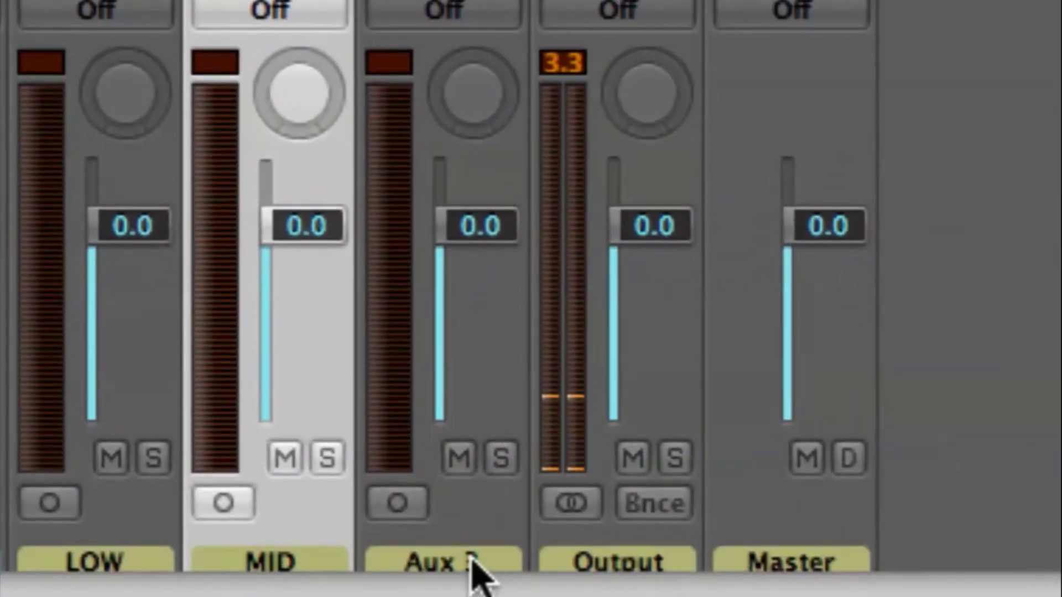
Step: Rename the Aux 3 strip to 'HIGH'
{"action": "double_click", "coordinate": [500, 567]}
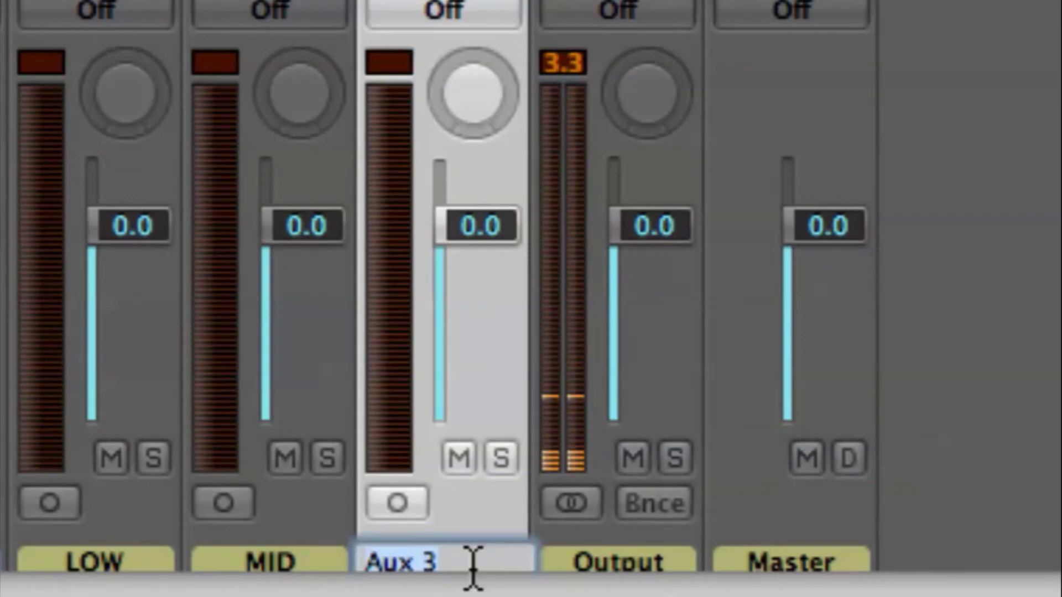
{"action": "type", "text": "HIGH"}
{"action": "key", "text": "Return"}
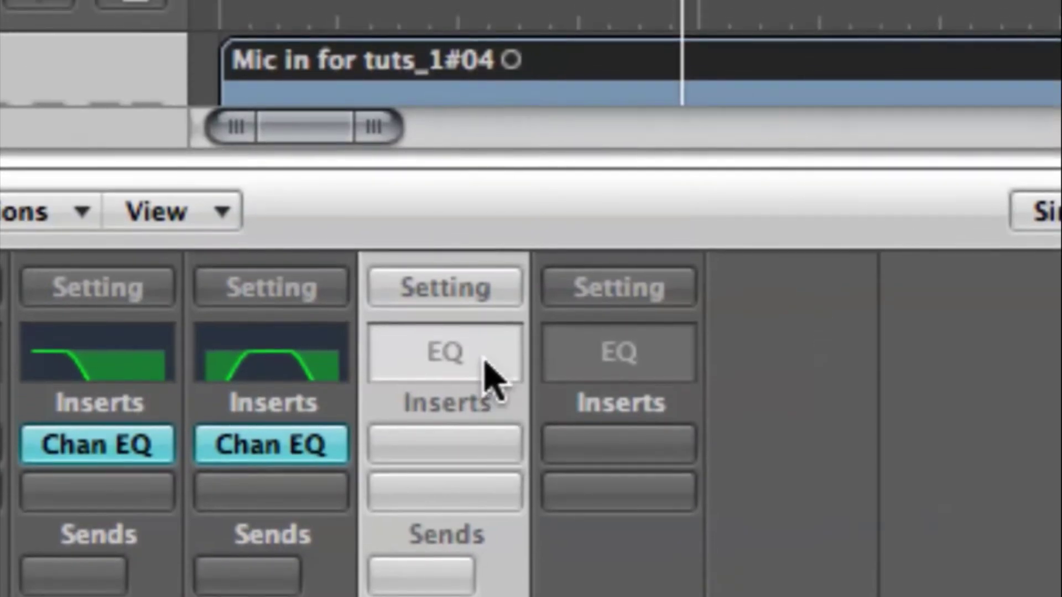
Step: Add a Channel EQ to HIGH with its low cut enabled at 2000Hz, 24dB/Oct
{"action": "left_click", "coordinate": [490, 376]}
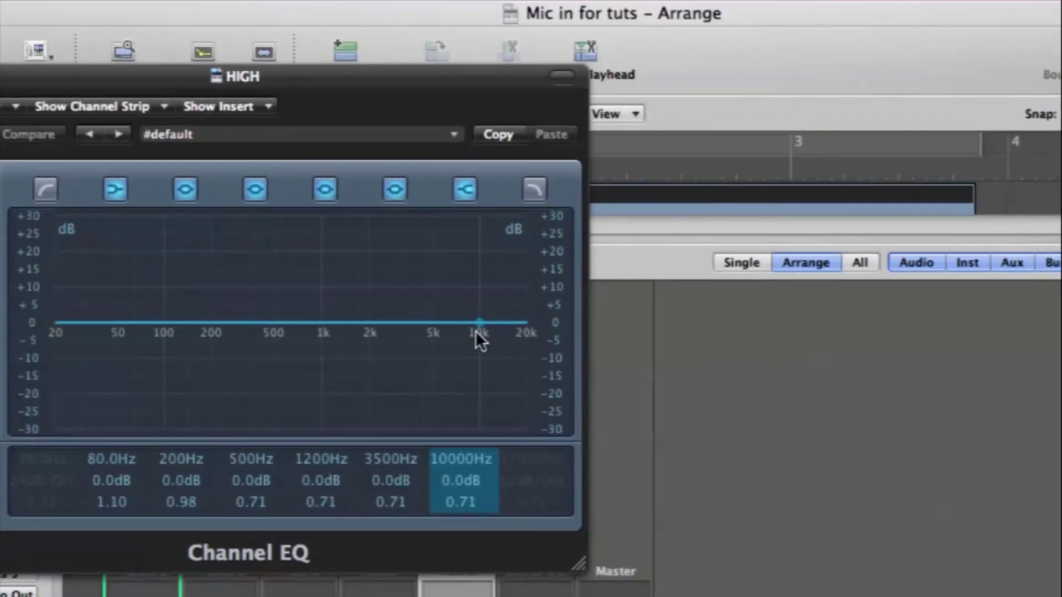
{"action": "left_click_drag", "start_coordinate": [267, 71], "coordinate": [512, 43]}
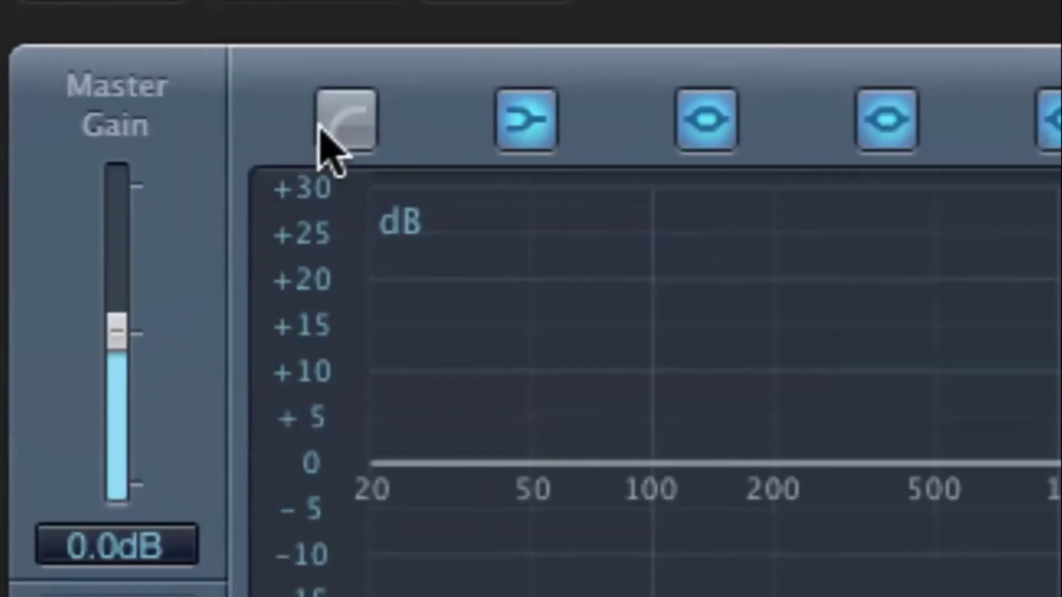
{"action": "left_click", "coordinate": [326, 126]}
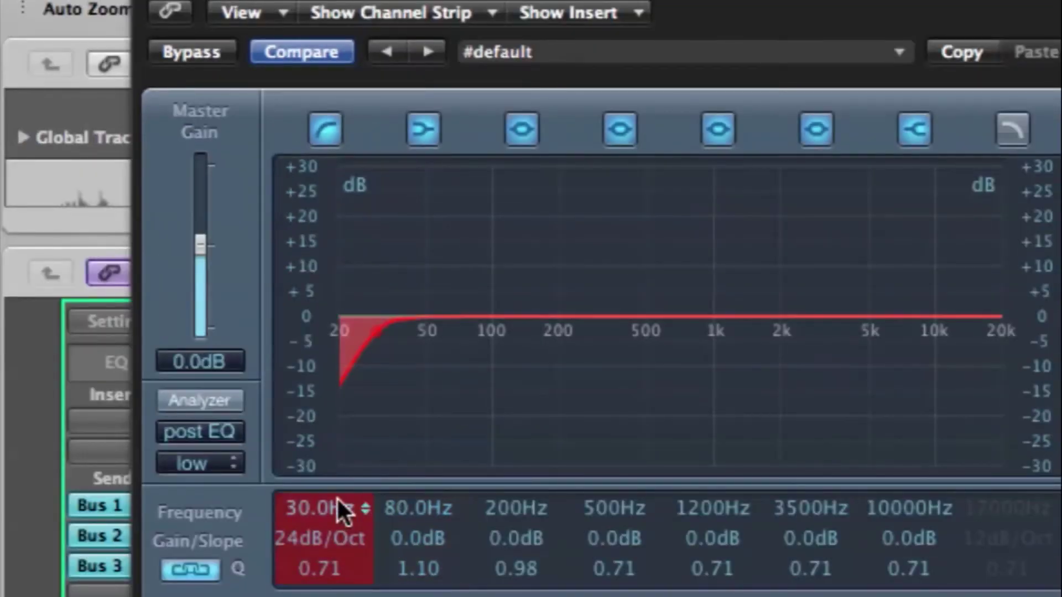
{"action": "double_click", "coordinate": [320, 514]}
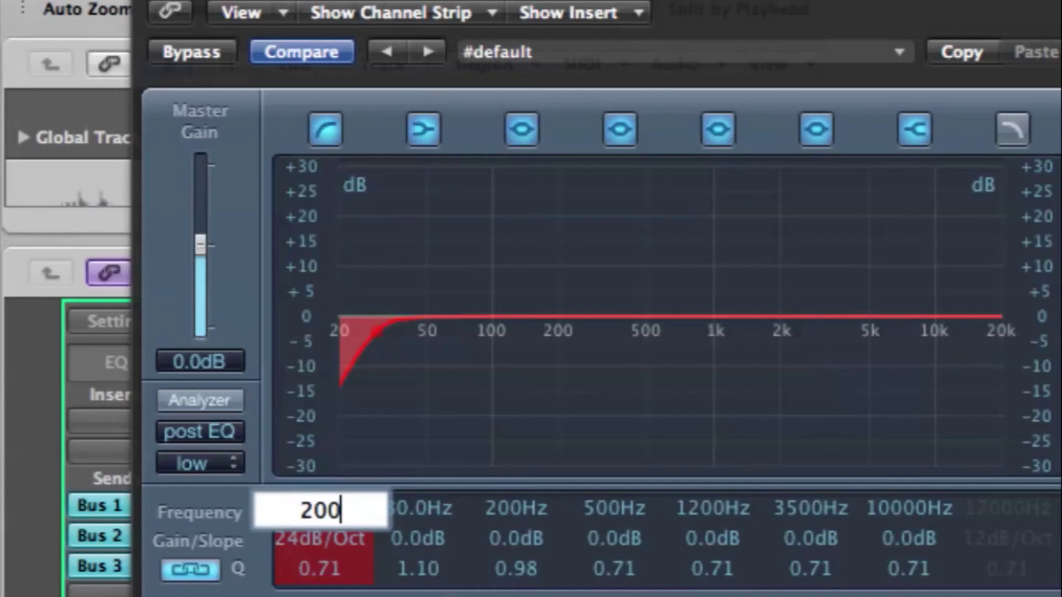
{"action": "key", "text": "Return"}
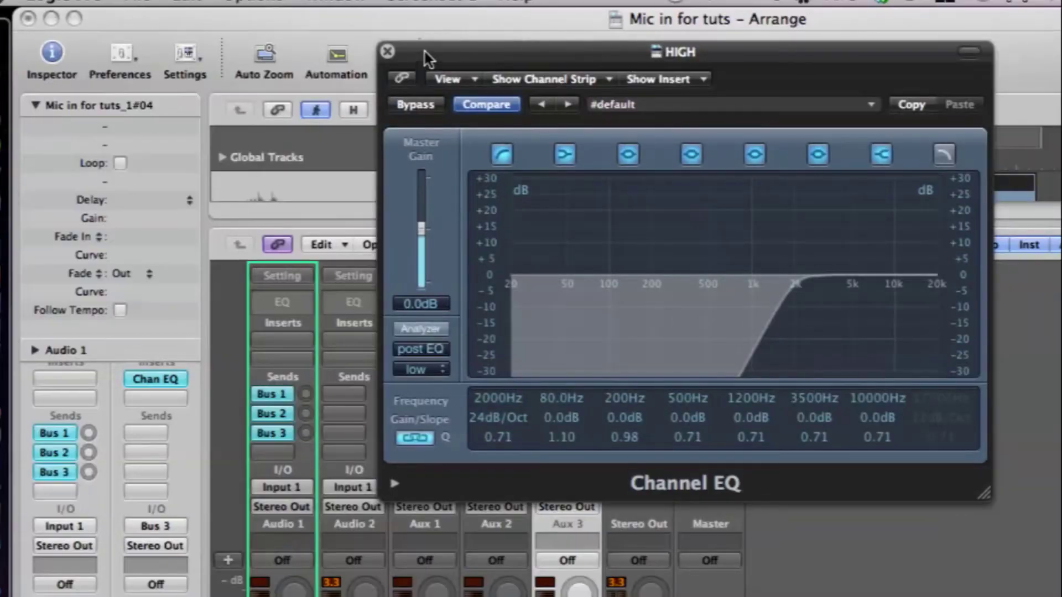
Step: Close the HIGH EQ window and insert a mono Compressor after LOW's Channel EQ
{"action": "left_click", "coordinate": [387, 53]}
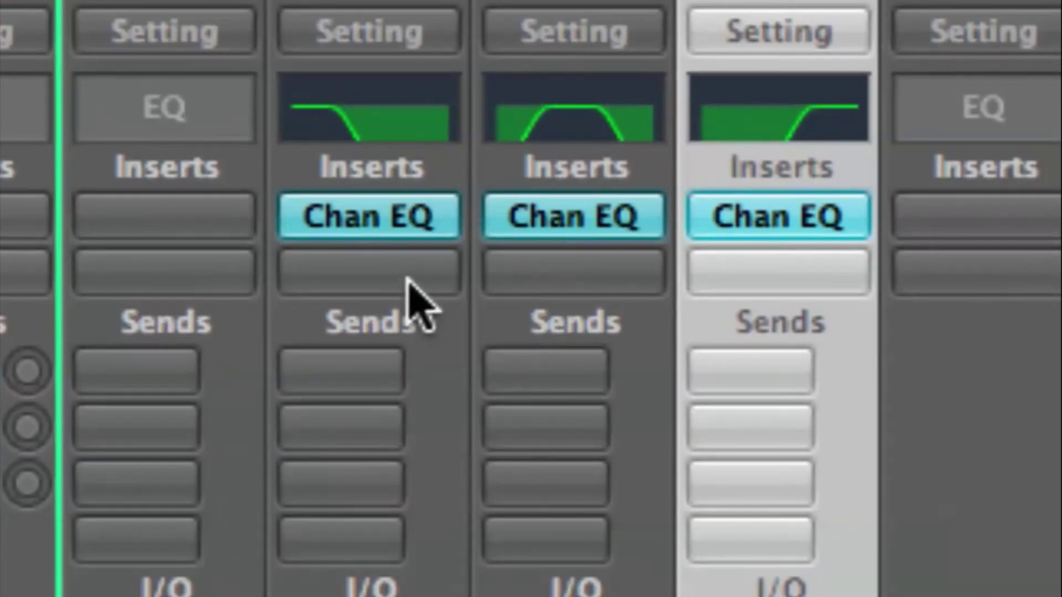
{"action": "left_click", "coordinate": [408, 278]}
{"action": "mouse_move", "coordinate": [450, 486]}
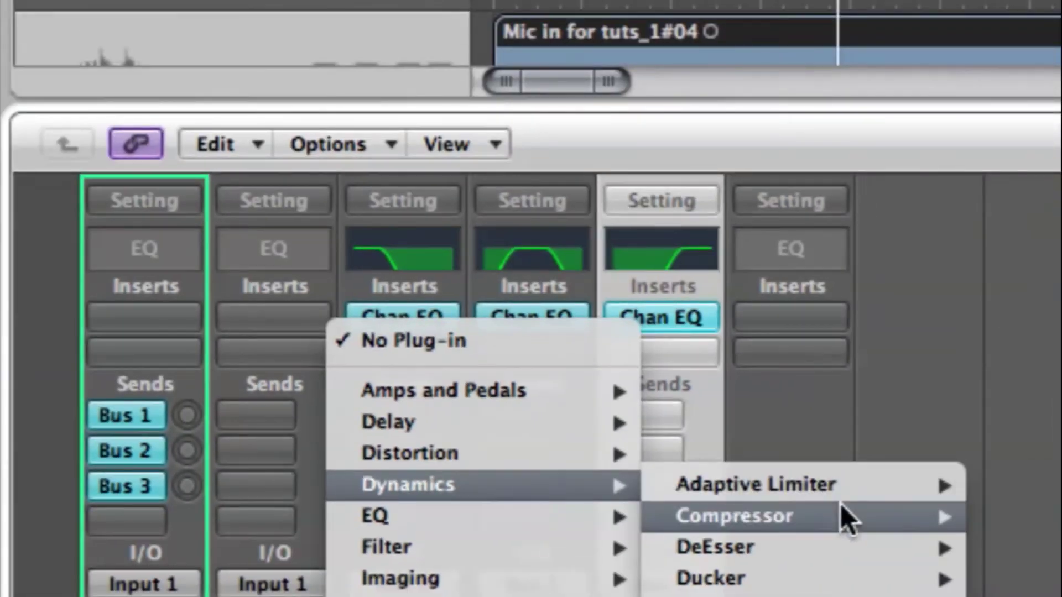
{"action": "mouse_move", "coordinate": [1054, 528]}
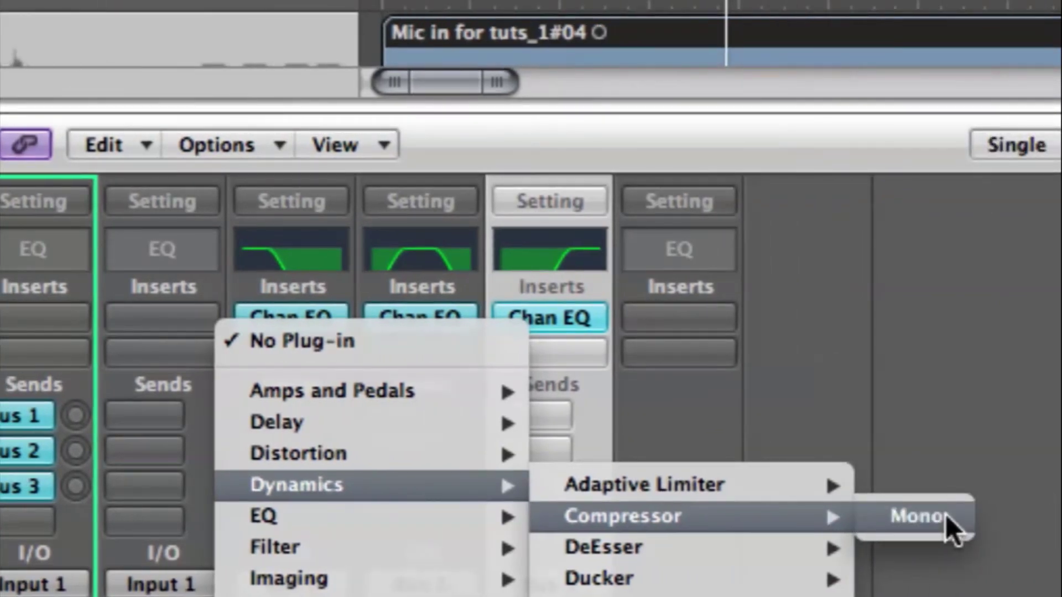
{"action": "left_click", "coordinate": [1057, 524]}
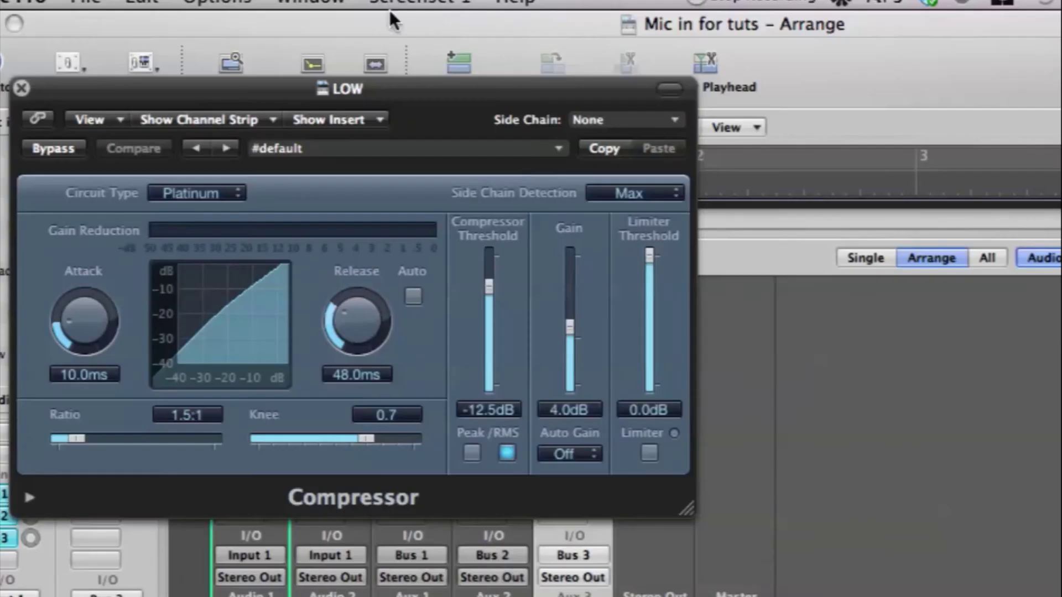
Step: Raise the LOW Compressor's attack to 16.5ms
{"action": "left_click_drag", "start_coordinate": [390, 86], "coordinate": [582, 91]}
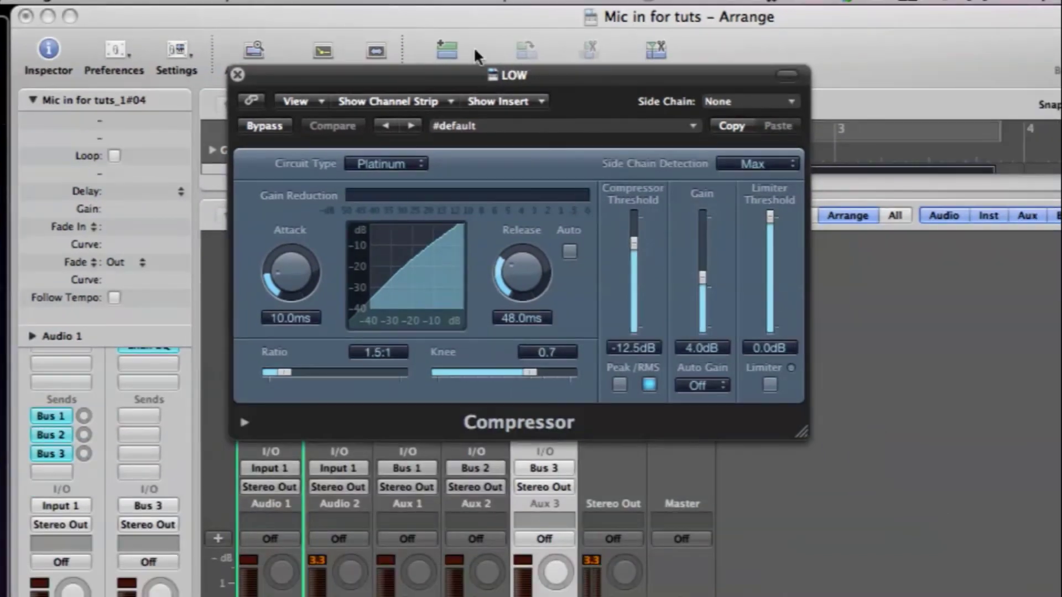
{"action": "left_click_drag", "start_coordinate": [426, 94], "coordinate": [723, 161]}
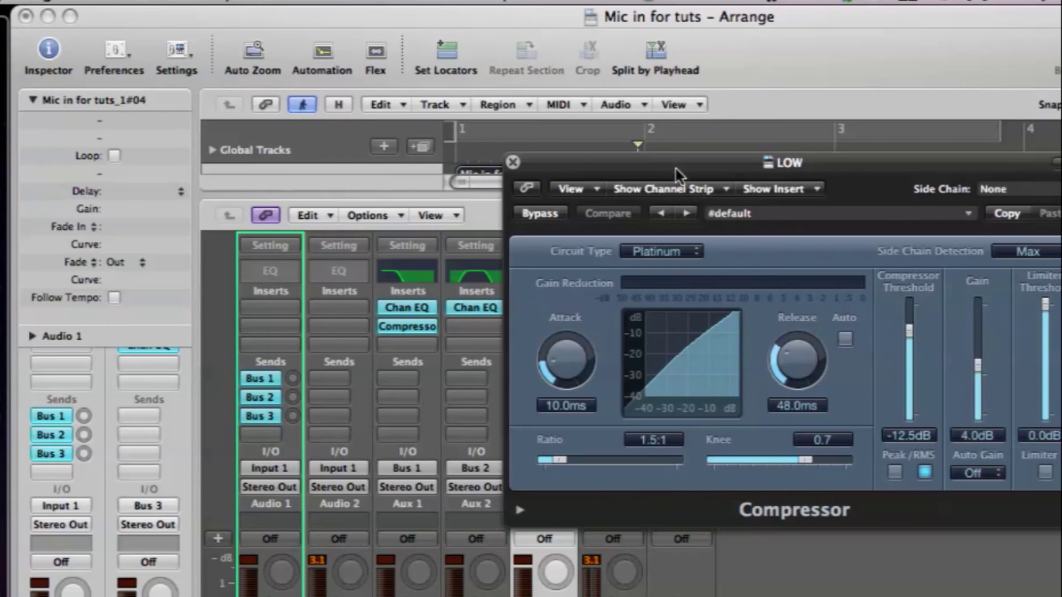
{"action": "mouse_move", "coordinate": [675, 169]}
{"action": "left_mouse_down"}
{"action": "mouse_move", "coordinate": [626, 161]}
{"action": "mouse_move", "coordinate": [674, 166]}
{"action": "left_mouse_up"}
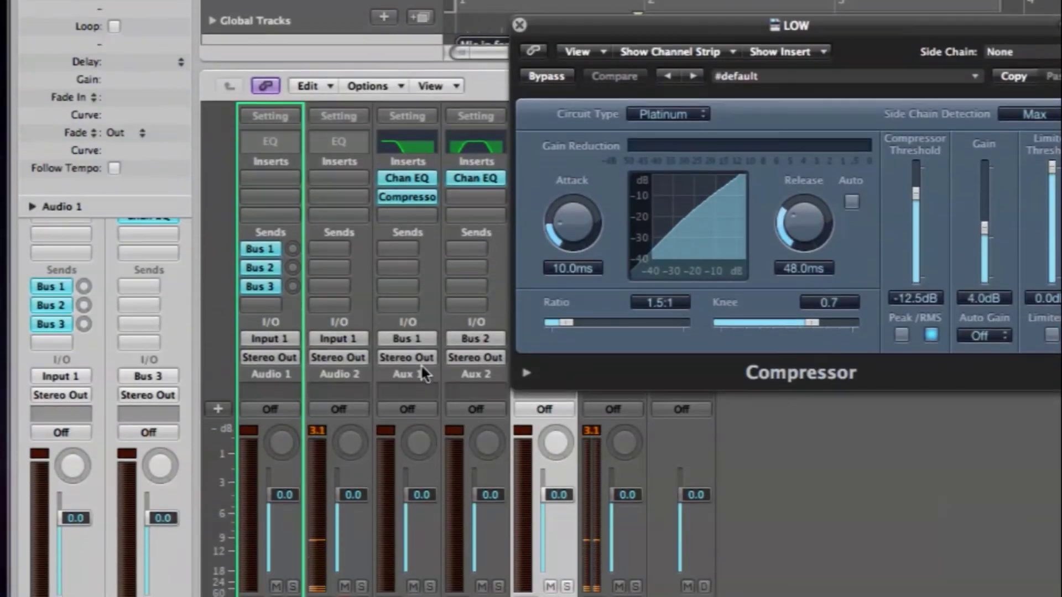
{"action": "left_click_drag", "start_coordinate": [599, 33], "coordinate": [590, 55]}
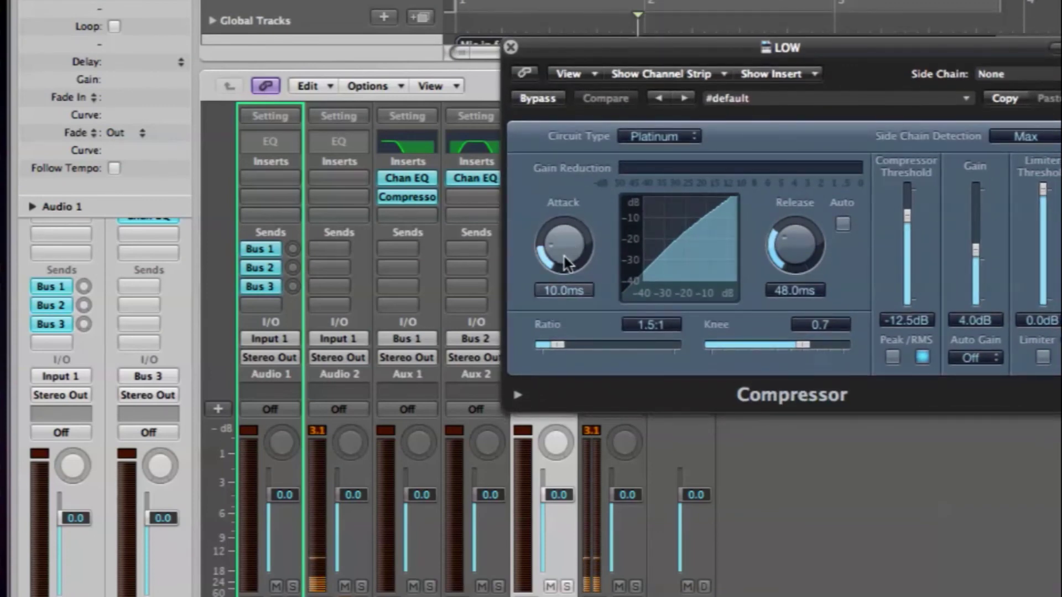
{"action": "left_click_drag", "start_coordinate": [563, 243], "coordinate": [563, 234]}
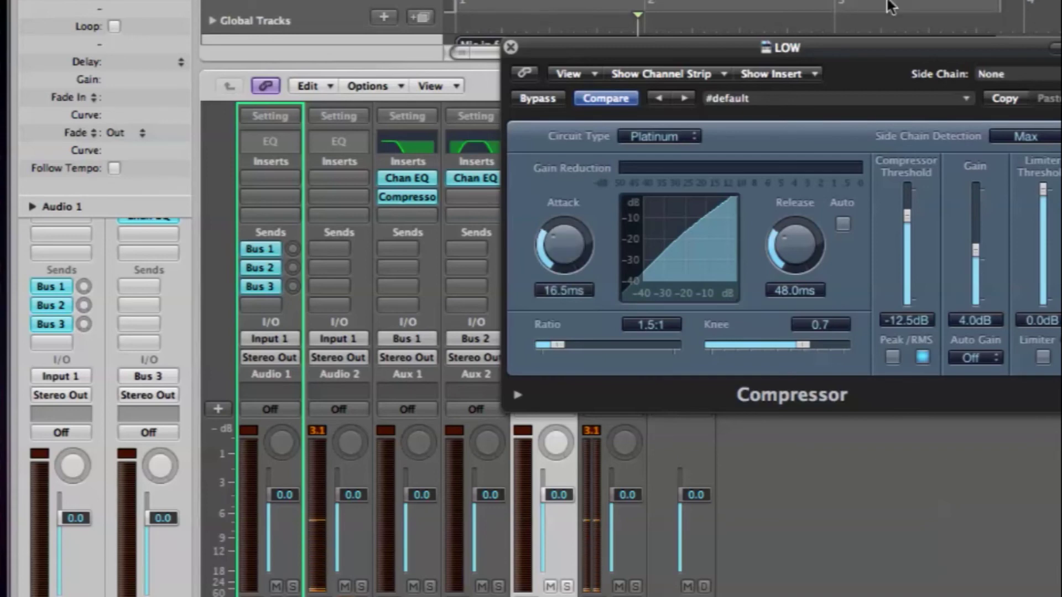
{"action": "left_click_drag", "start_coordinate": [892, 49], "coordinate": [832, 55]}
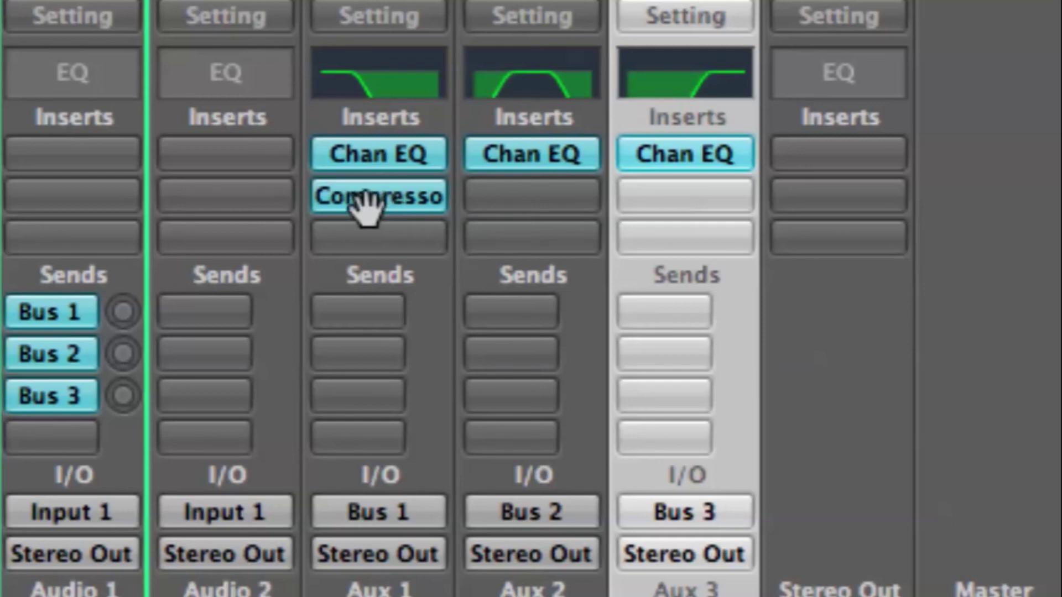
Step: Option-drag LOW's Compressor onto the empty insert slots of the MID and HIGH strips
{"action": "left_click_drag", "start_coordinate": [367, 201], "coordinate": [701, 203]}
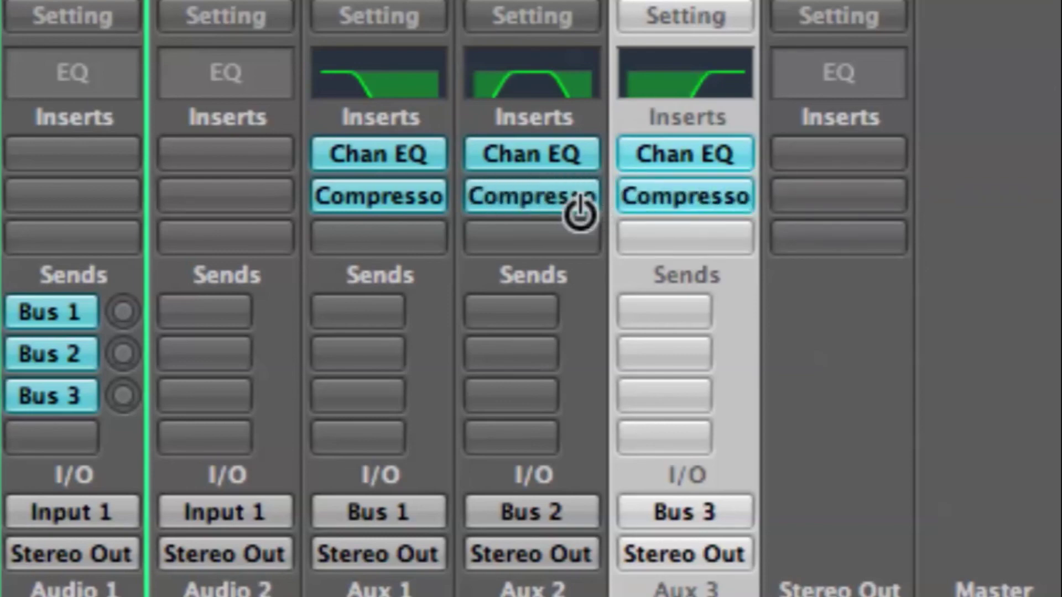